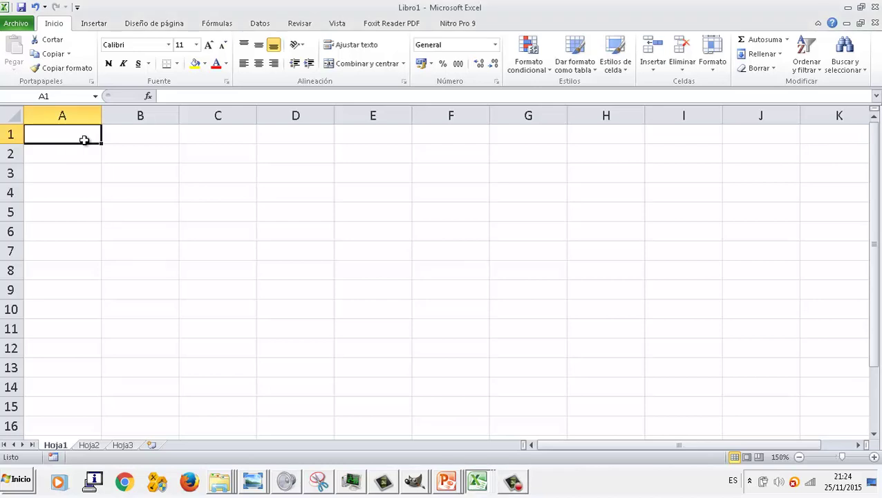
Type the column headers NUM1 in A1 and NUM2 in B1.
type("NUM1")
key("Tab")
type("N")
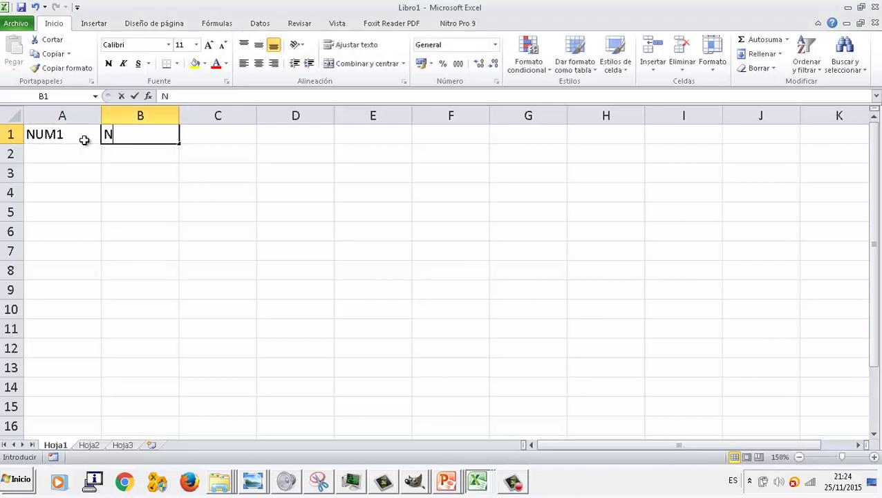
type("UM2")
key("Down")
key("Left")
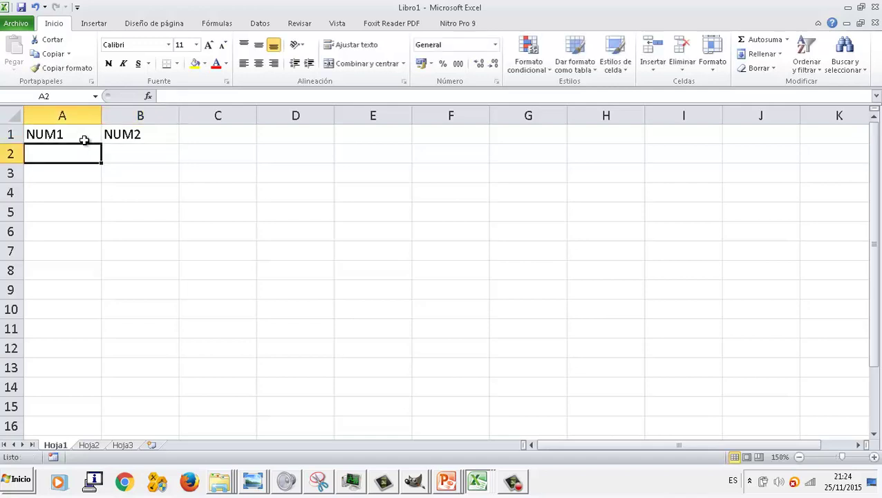
Enter the number pairs 2/4, 2/6, 3/4 and 4/6 in rows 2–5.
type("2")
key("Right")
type("4")
key("Down")
key("Left")
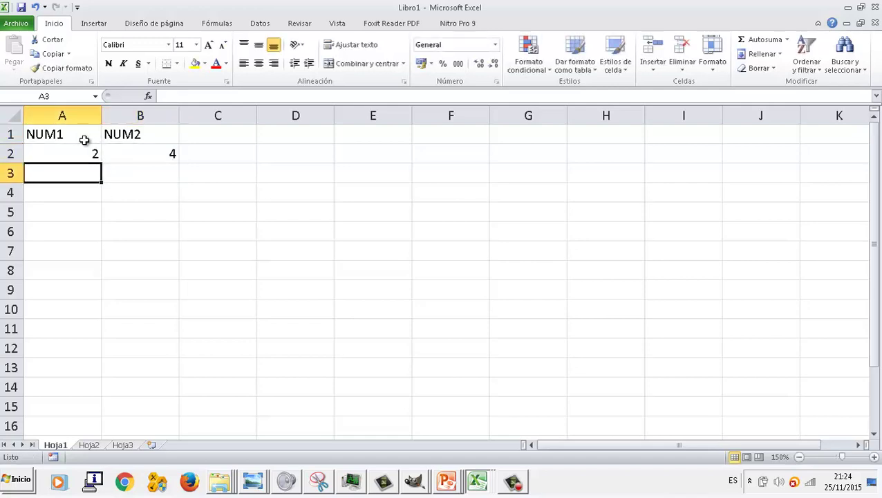
type("2")
key("Tab")
type("6")
key("Return")
type("3")
key("Tab")
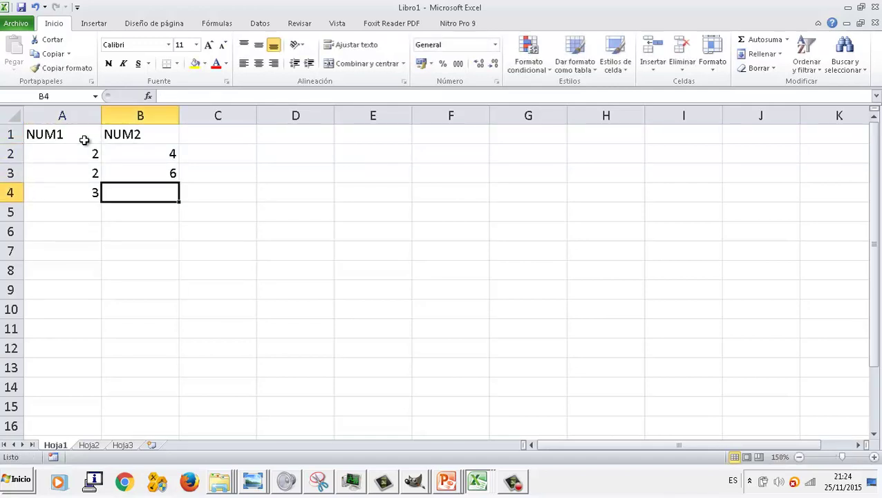
type("4")
key("Down")
key("Left")
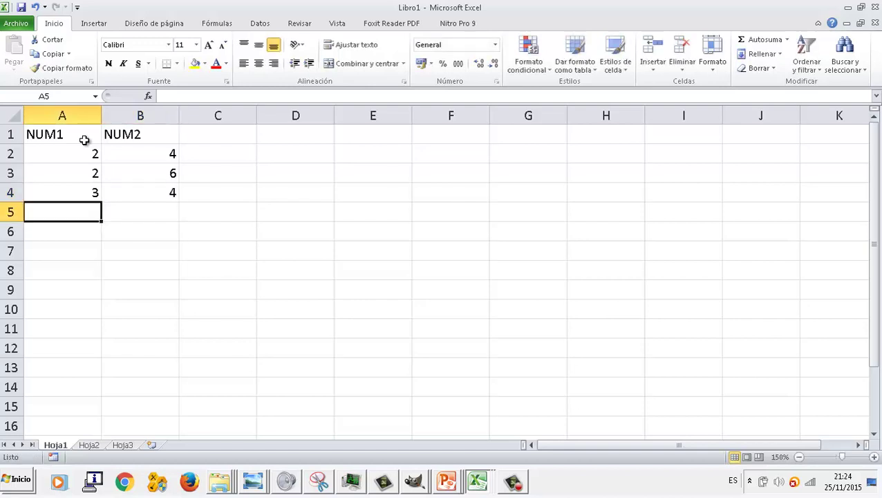
type("4")
key("Tab")
type("6")
key("Return")
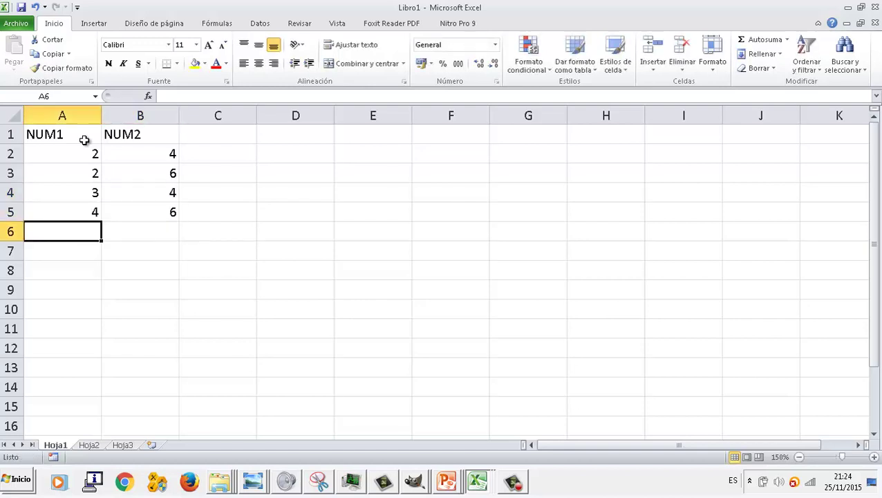
Enter the number pairs 4/12, 8/12, 6/15, 9/12 and 9/15 in rows 6–10.
type("4")
key("Tab")
type("12")
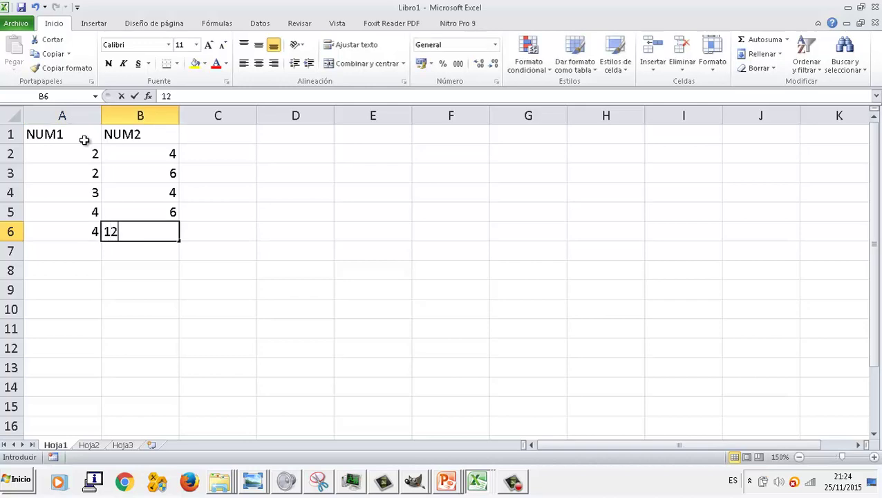
key("Return")
type("8")
key("Tab")
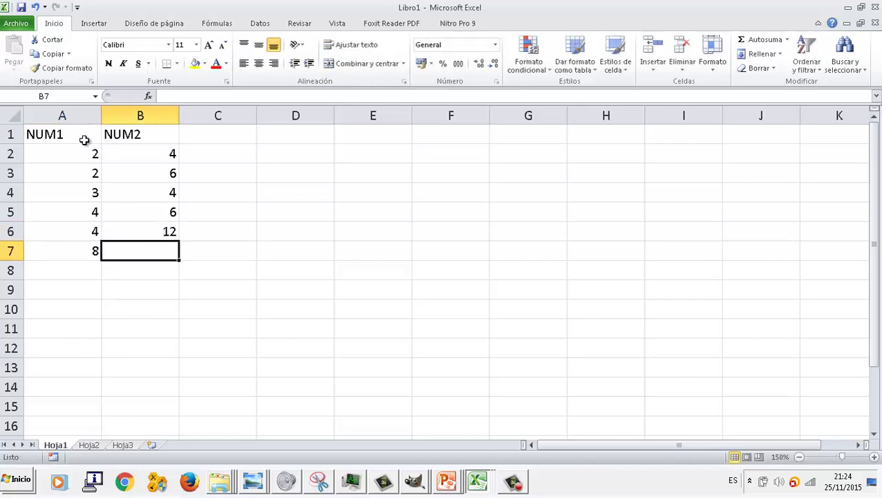
type("12")
key("Return")
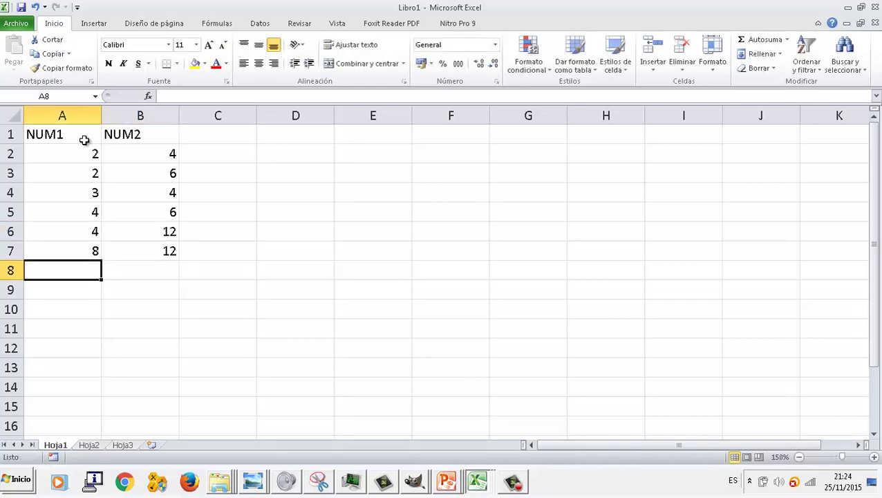
type("6")
key("Tab")
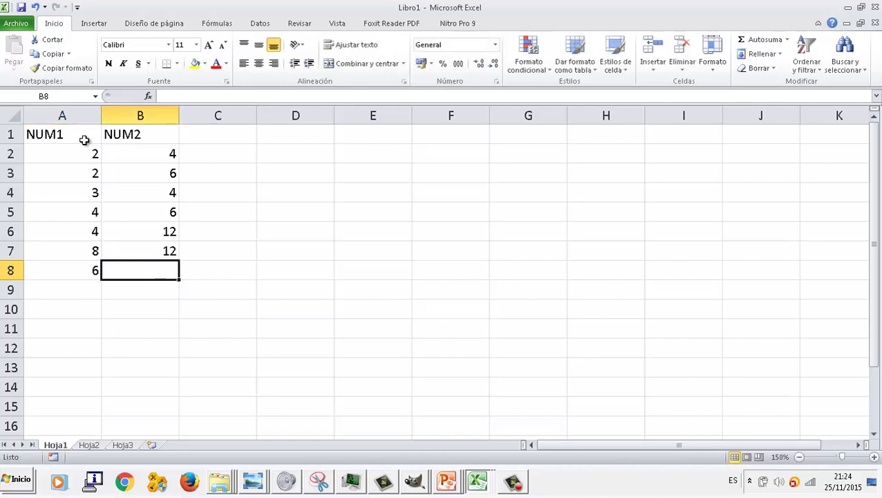
type("15")
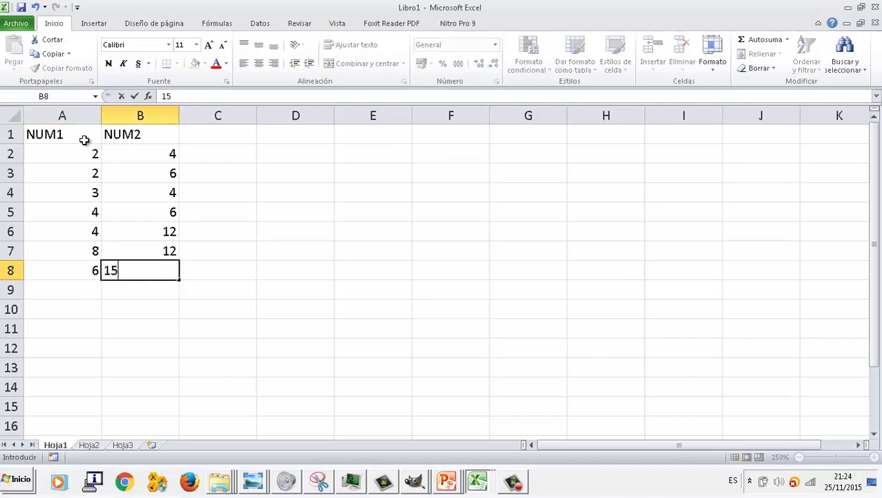
key("Return")
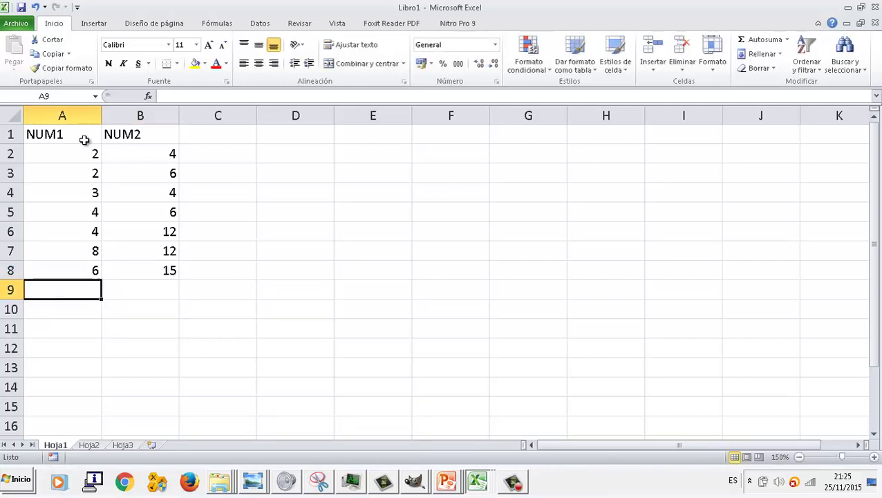
type("9")
key("Tab")
type("12")
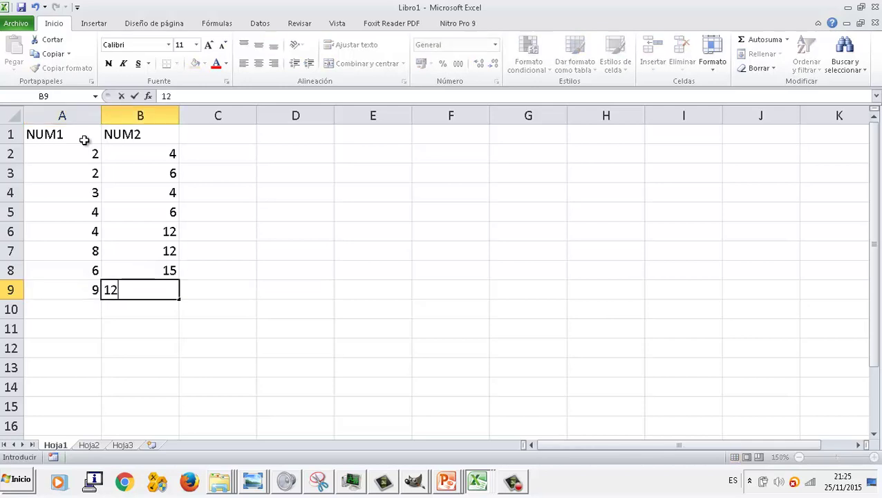
key("Return")
type("9")
key("Tab")
type("1")
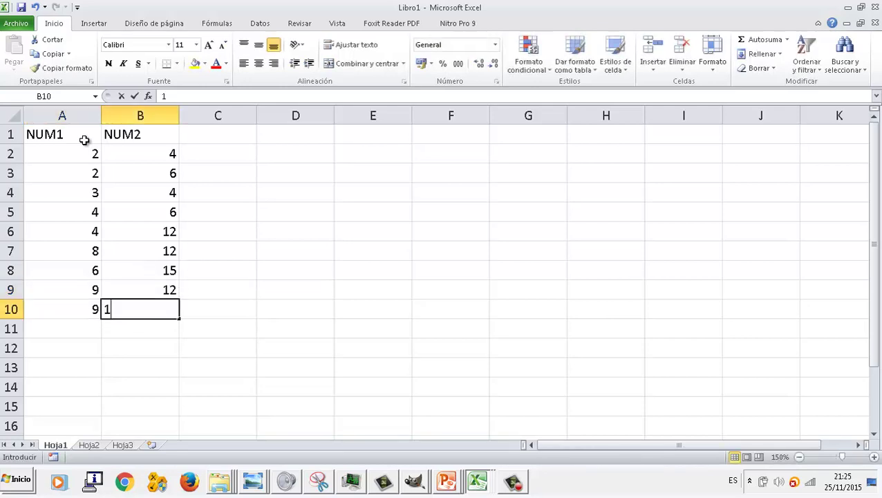
type("5")
key("Tab")
key("Up")
key("Up")
key("Up")
key("Up")
key("Up")
key("Up")
key("Up")
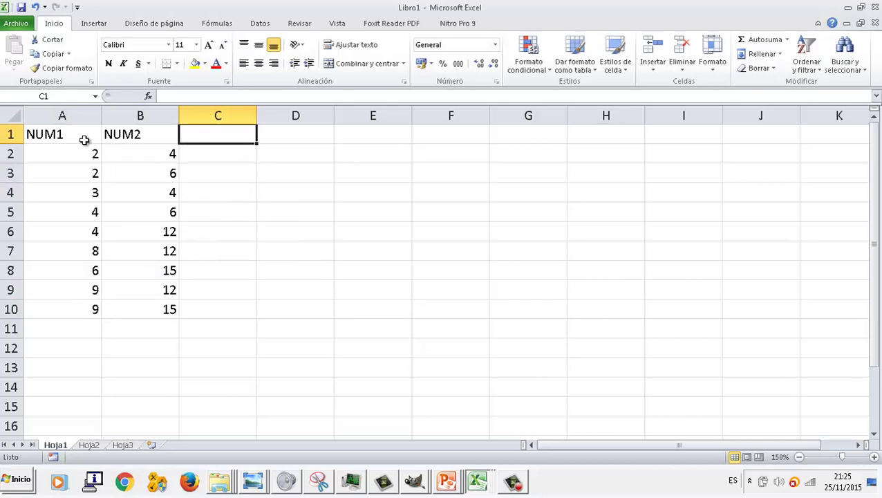
Label C1 as MCD and D1 as MCM, then move to C2.
type("MC")
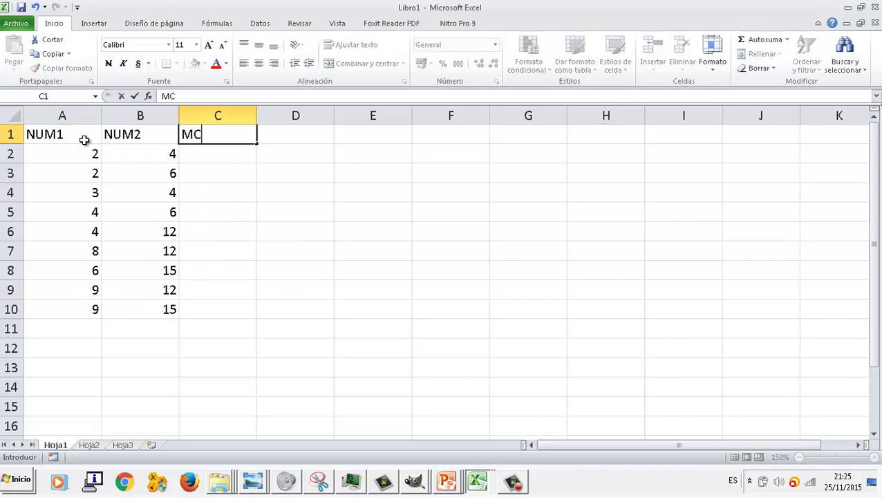
type("D")
key("Tab")
type("MCM")
key("Left")
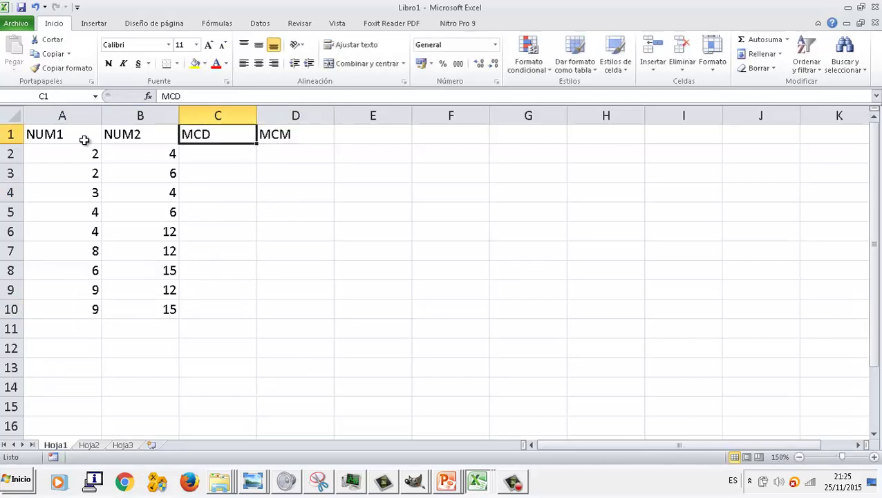
key("Left")
key("Left")
key("Down")
key("Right")
key("Right")
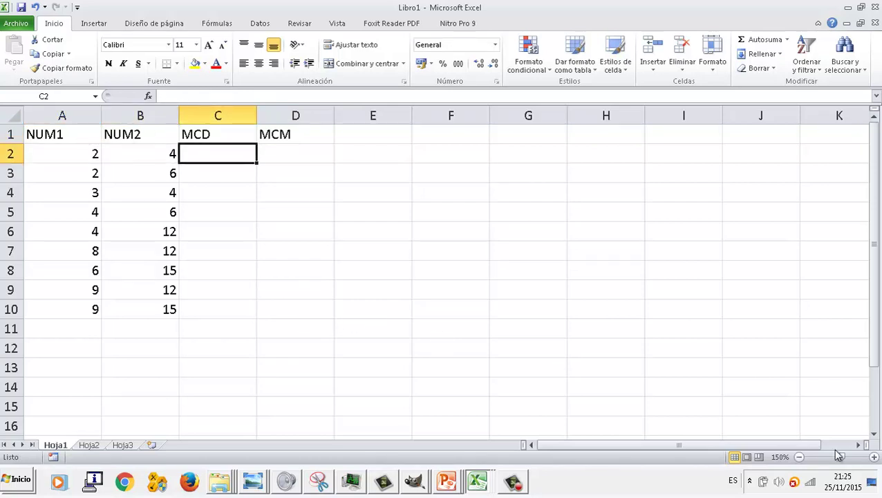
Zoom in and enter =M.C.D(A2;B2) in C2.
left_click(874, 458)
left_click(874, 459)
left_click(875, 458)
left_click(875, 458)
left_click(875, 458)
left_click(874, 459)
left_click(874, 459)
left_click(875, 458)
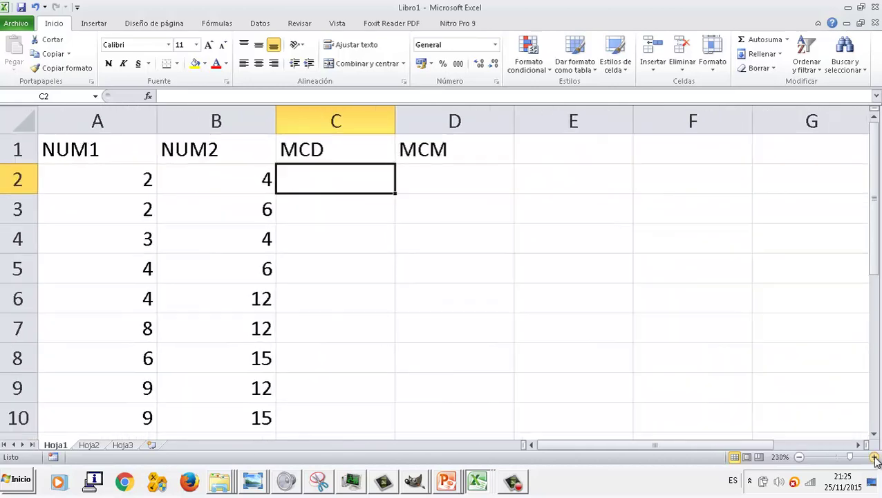
type("=")
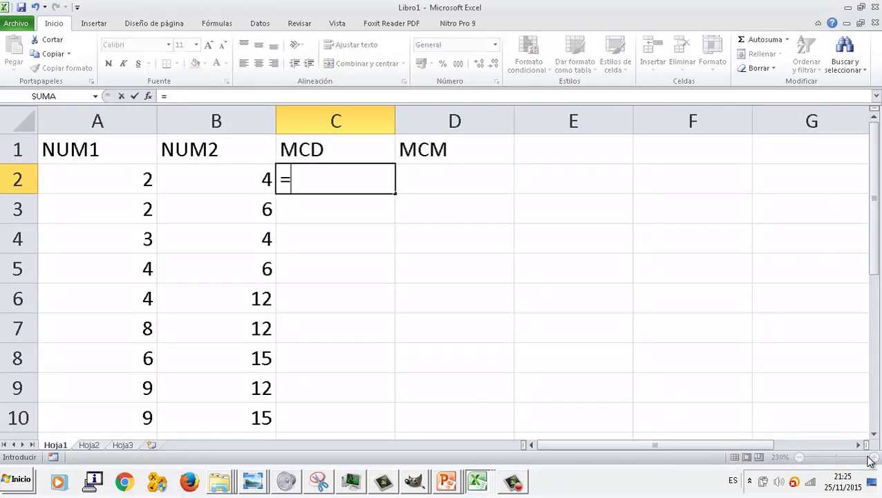
type("M.")
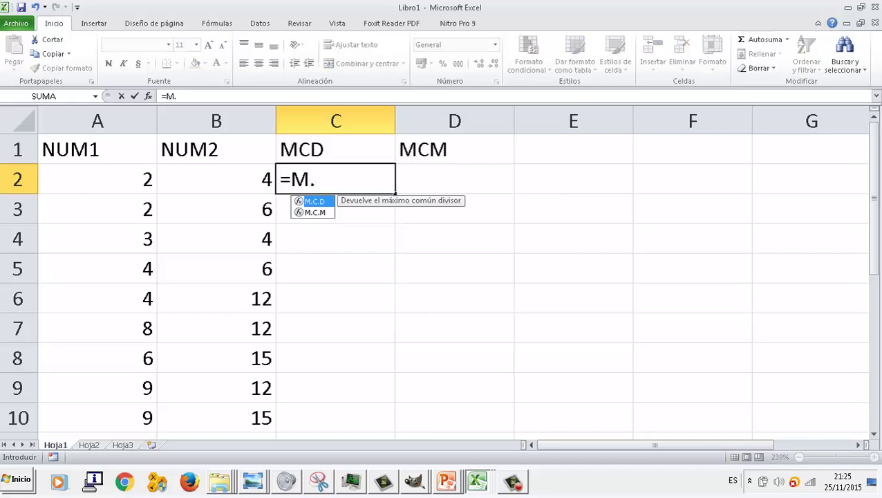
double_click(316, 201)
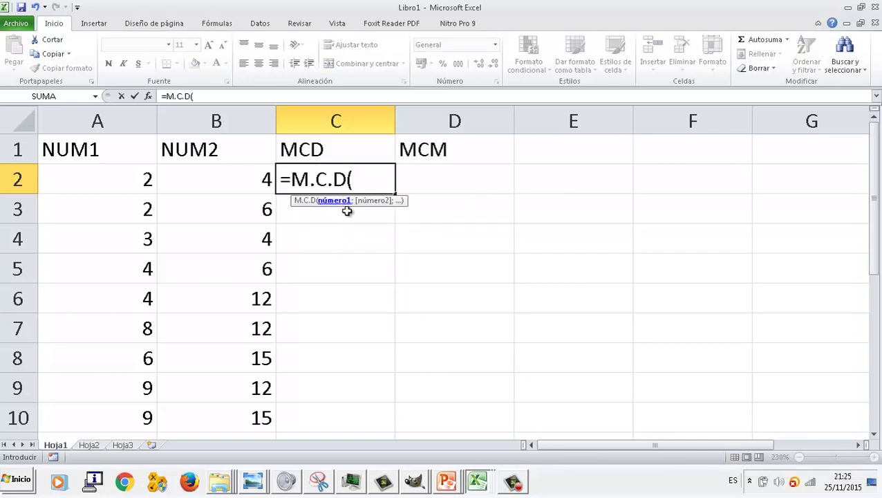
left_click(123, 182)
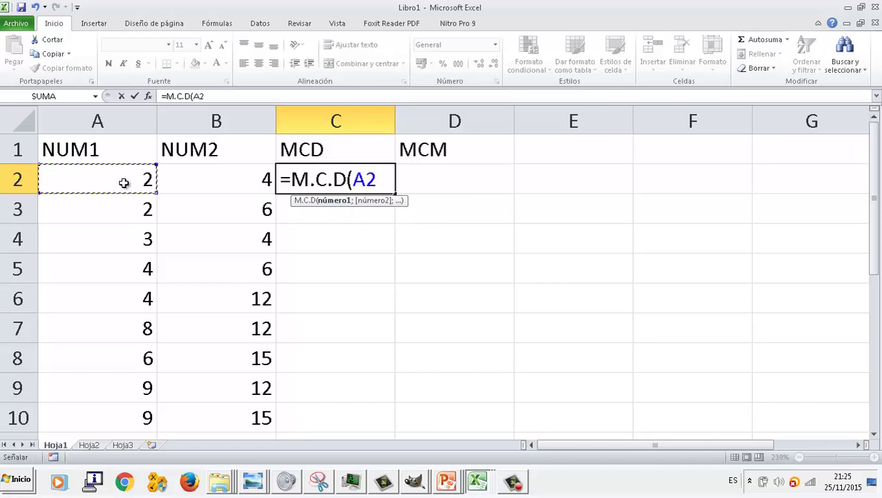
type(";")
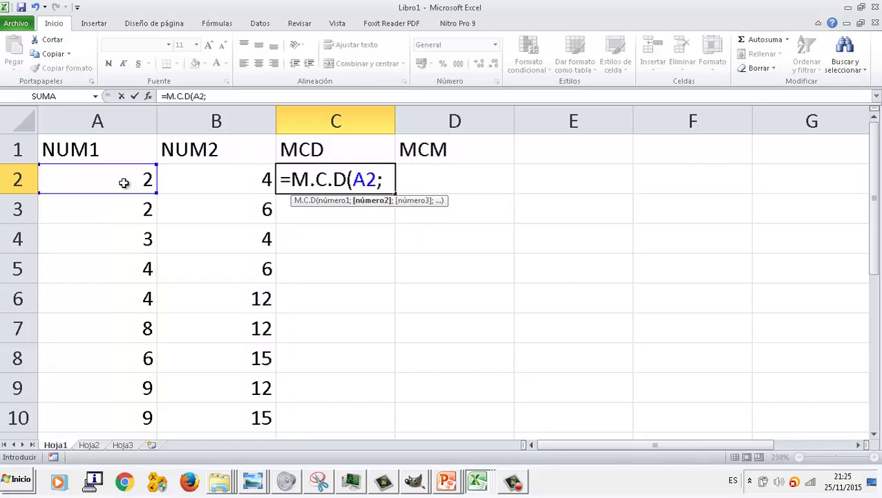
left_click(189, 178)
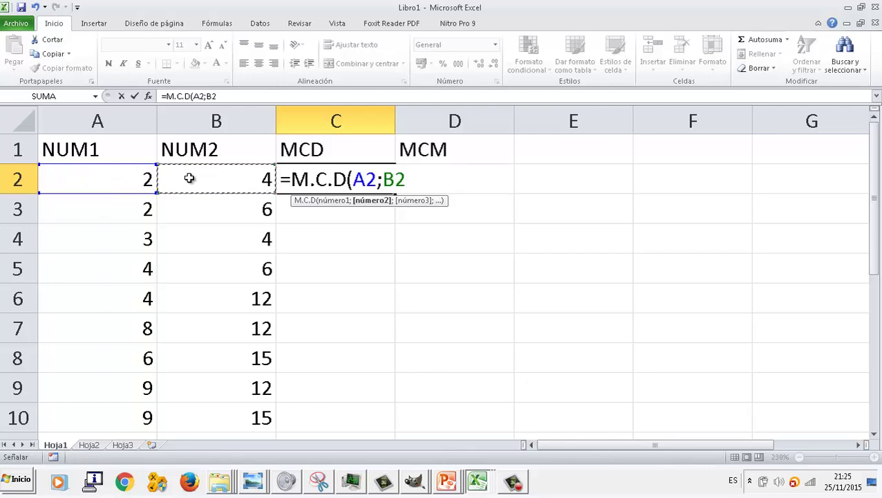
type(")")
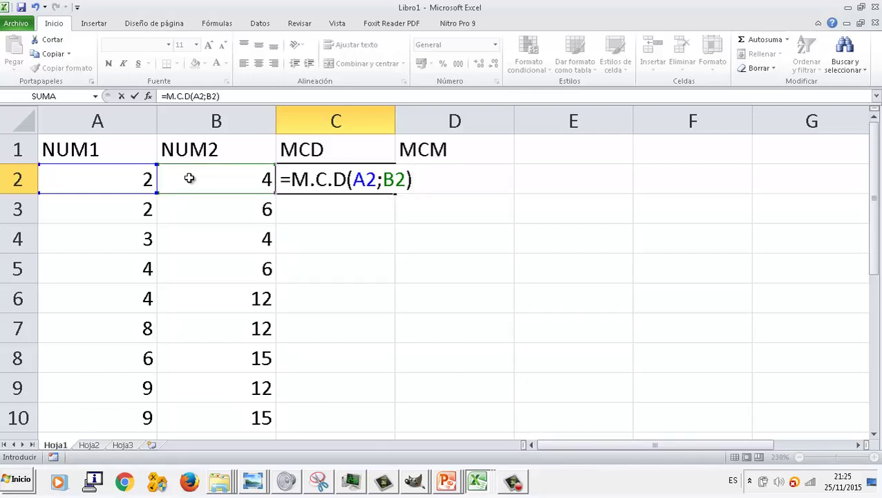
key("Return")
Fill the C2 greatest-common-divisor formula down to C10.
key("Up")
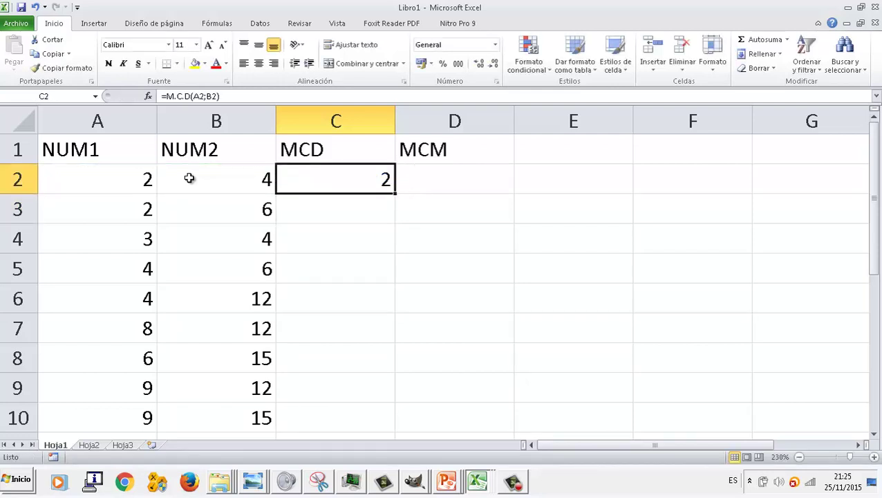
left_click_drag(395, 193, 372, 421)
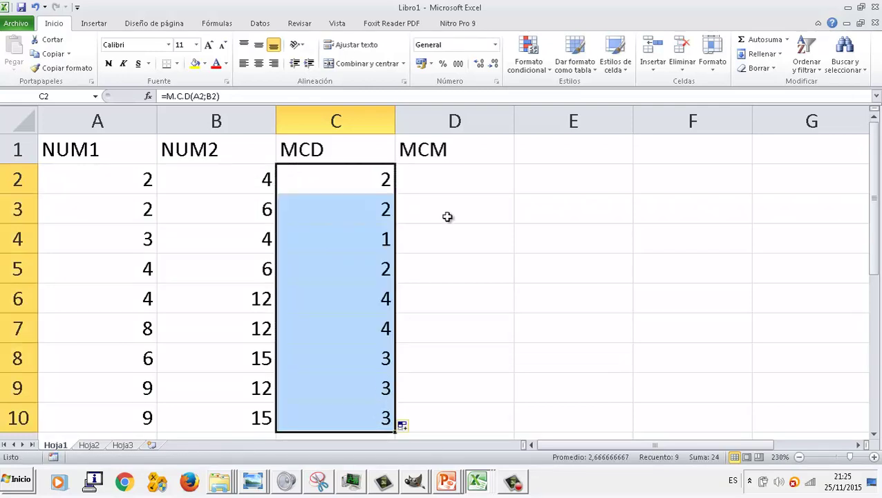
left_click(459, 174)
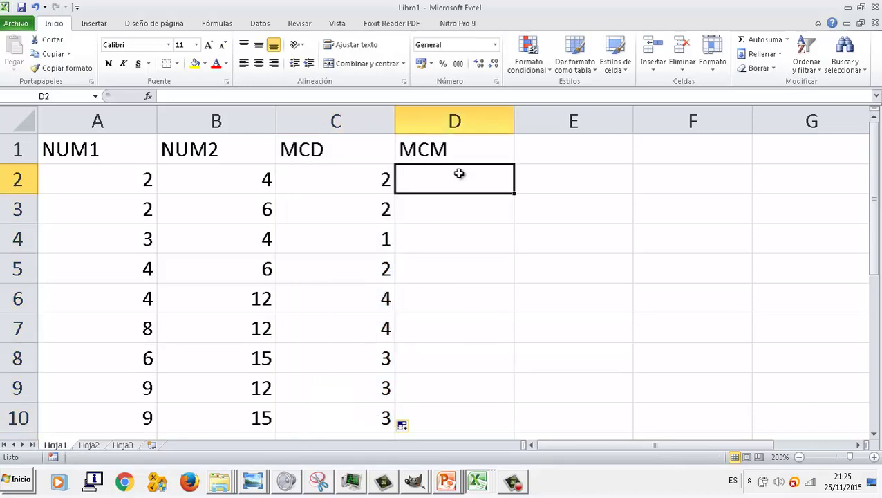
Enter the least-common-multiple formula =M.C.M(A2;B2) in D2.
type("=MN")
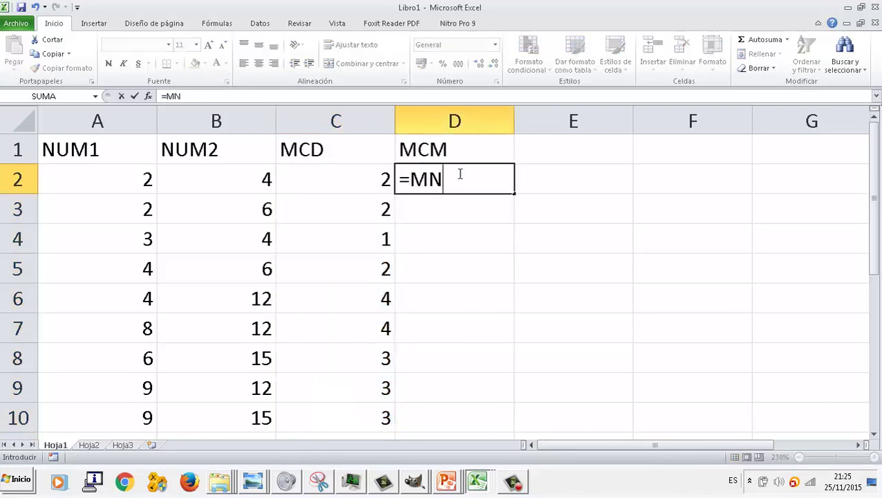
key("BackSpace")
type(".")
key("Down")
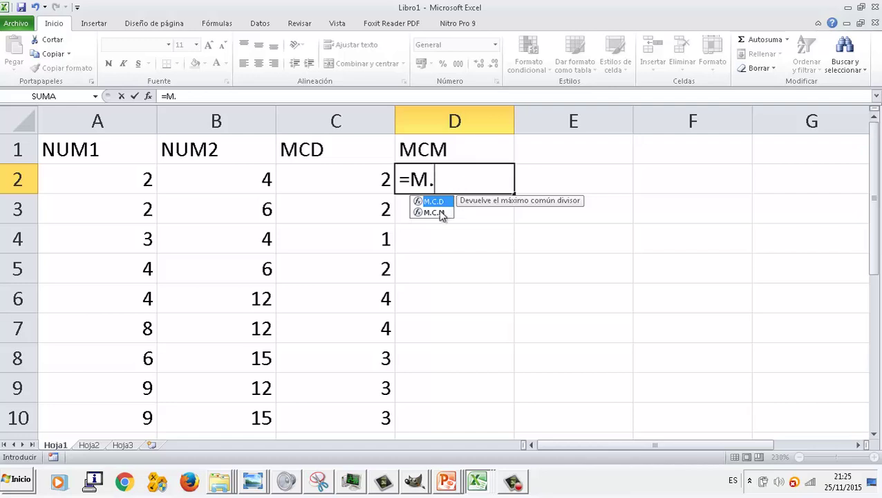
key("Tab")
left_click(89, 175)
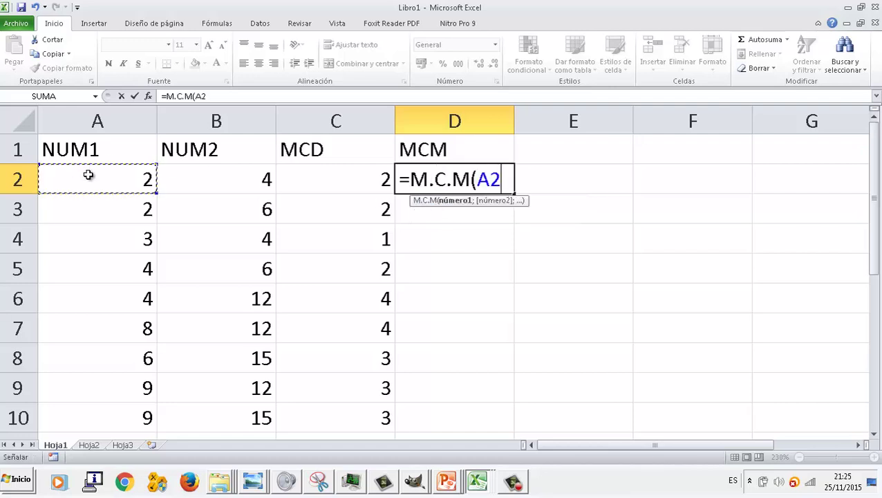
type(";")
left_click(167, 174)
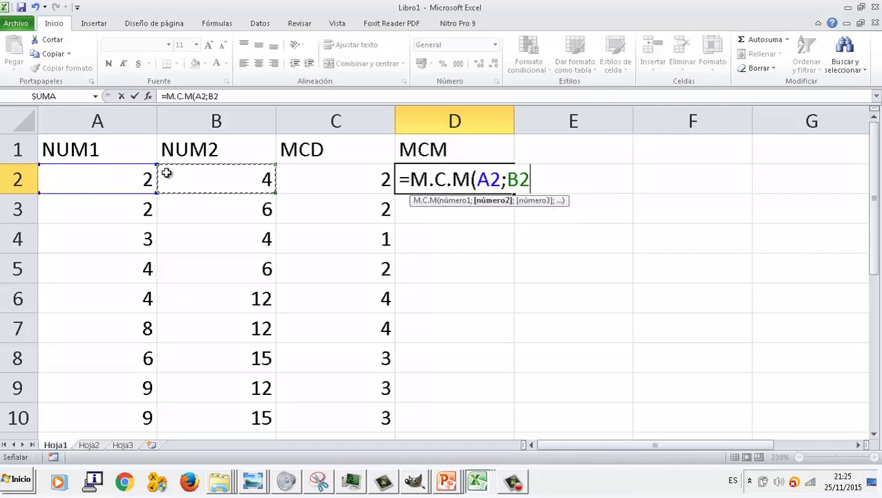
type(")")
key("Return")
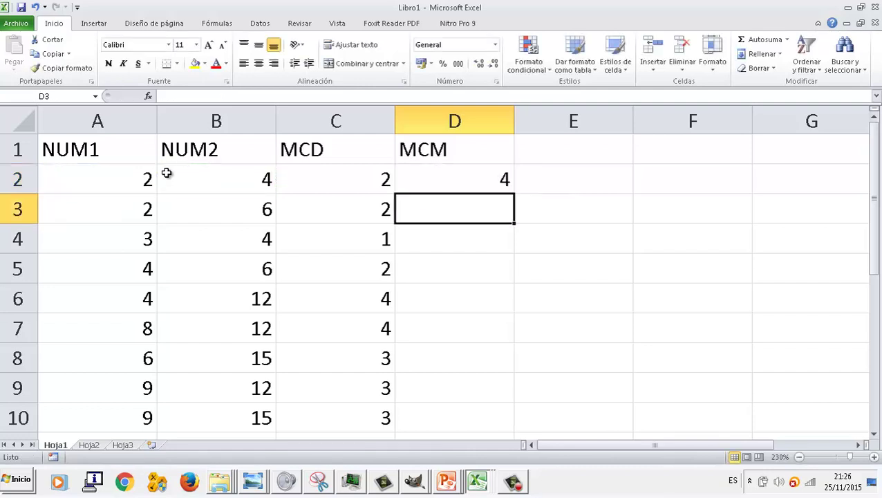
Fill the MCM formula down to D10 and check the MCD formula in C4.
key("Up")
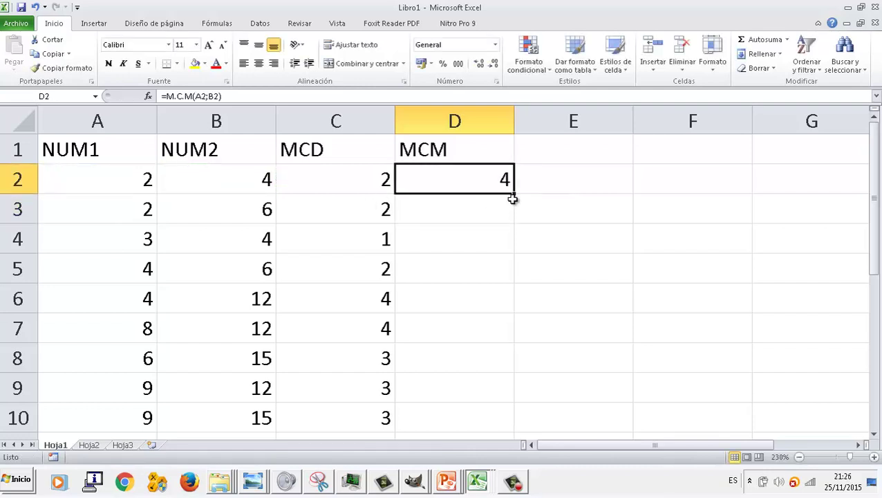
mouse_move(514, 194)
left_mouse_down()
mouse_move(480, 455)
mouse_move(498, 354)
left_mouse_up()
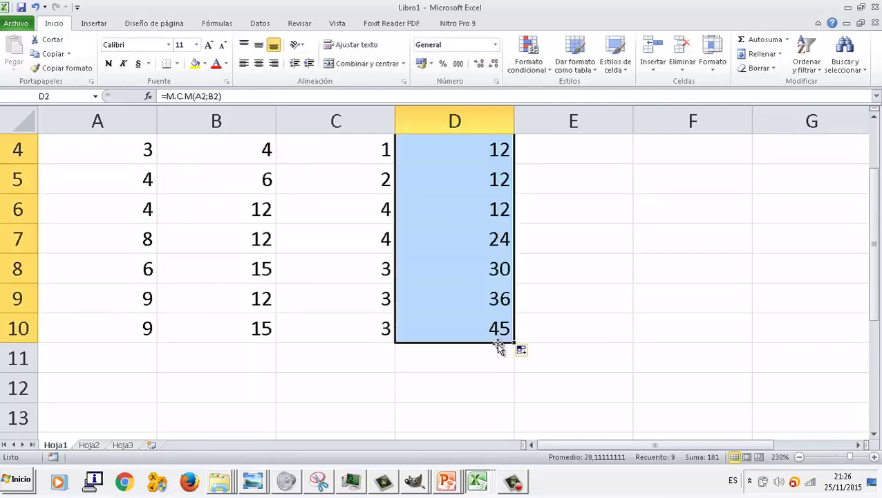
scroll(494, 342, "up", 1)
left_click(321, 242)
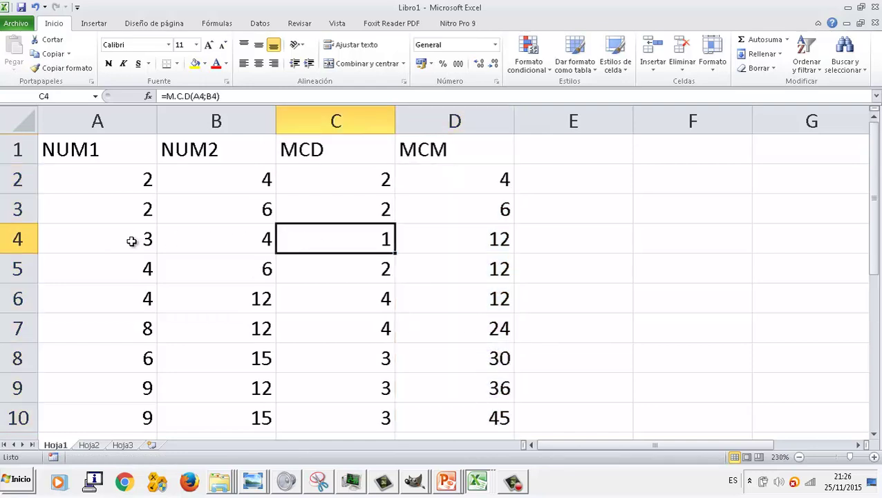
left_click(121, 259)
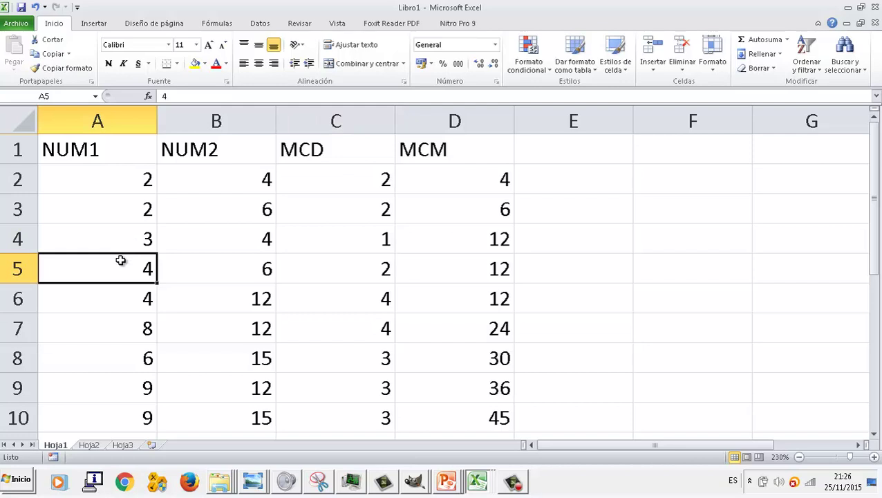
Change row 5 to 5 in A5 and 12 in B5, then go to Hoja2.
type("5")
key("Tab")
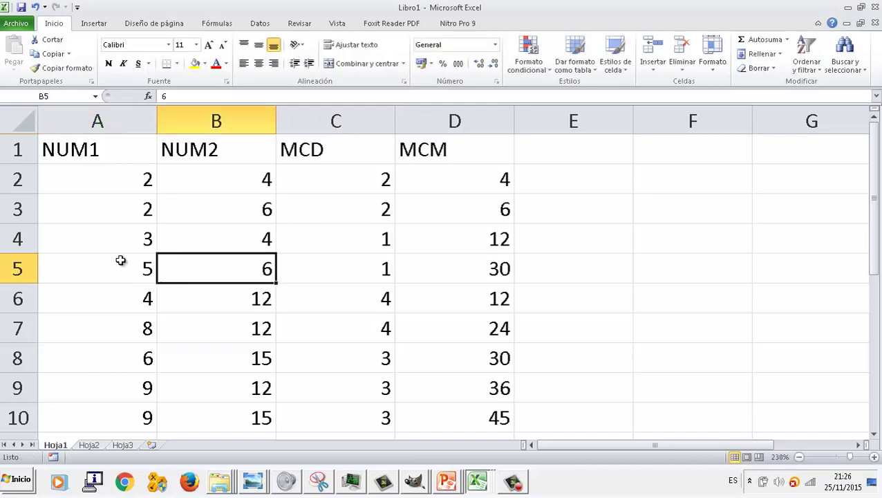
type("12")
key("Tab")
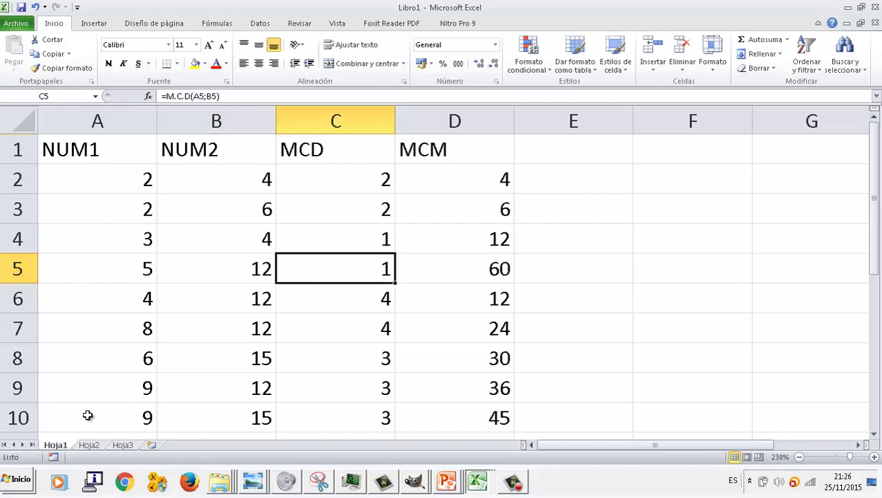
left_click(90, 446)
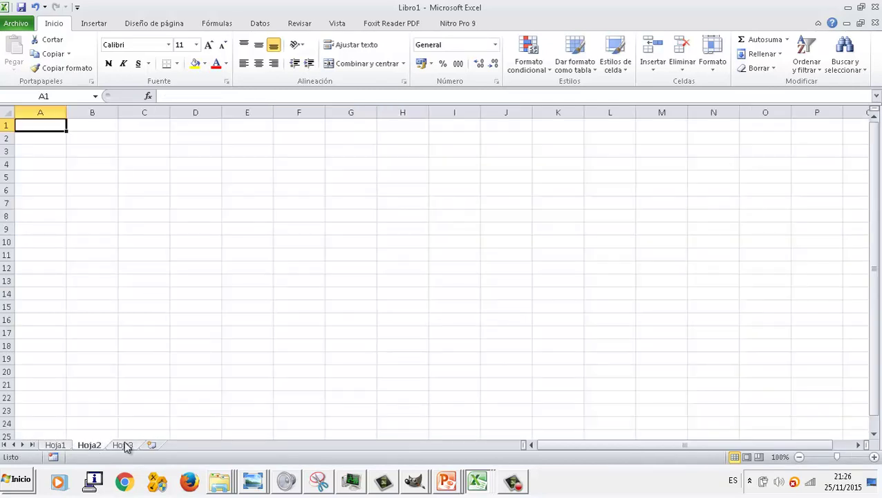
Open recent workbook mcmmcdredondear.xlsx and copy the REDONDEADOR table from its Hoja2.
left_click(18, 25)
left_click(60, 146)
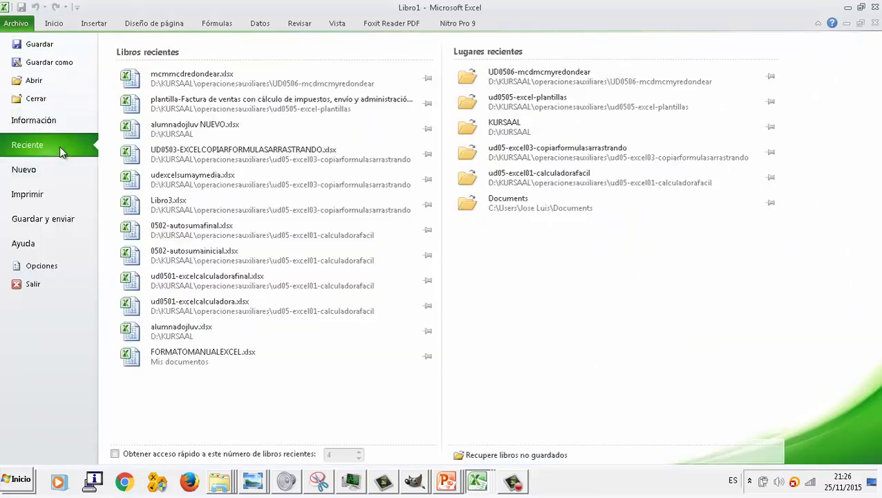
left_click(199, 79)
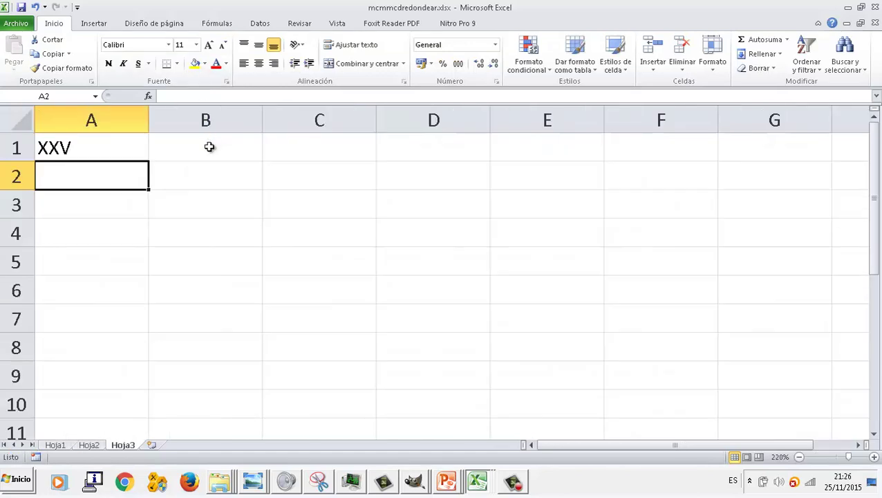
left_click(89, 445)
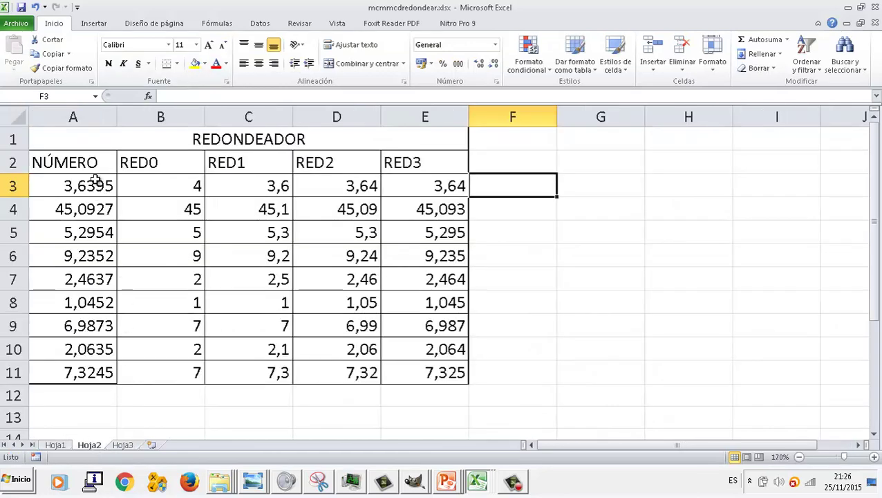
left_click_drag(93, 150, 246, 370)
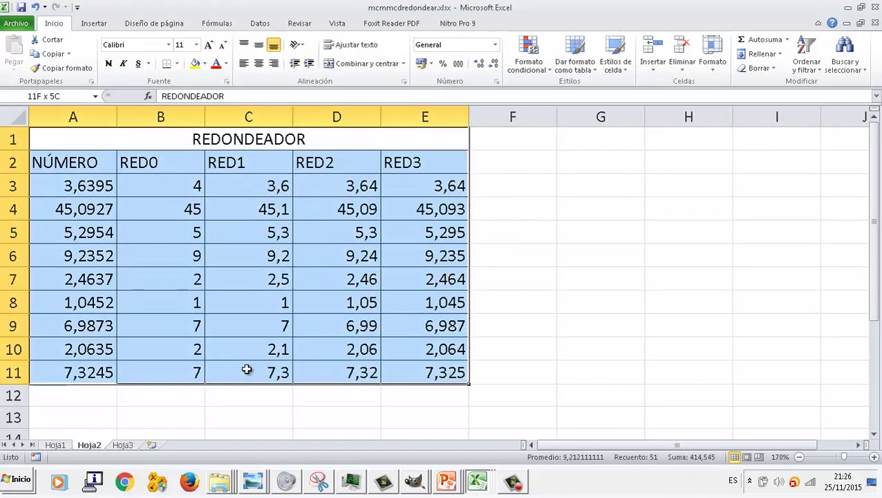
left_click_drag(122, 138, 130, 362)
key("ctrl+c")
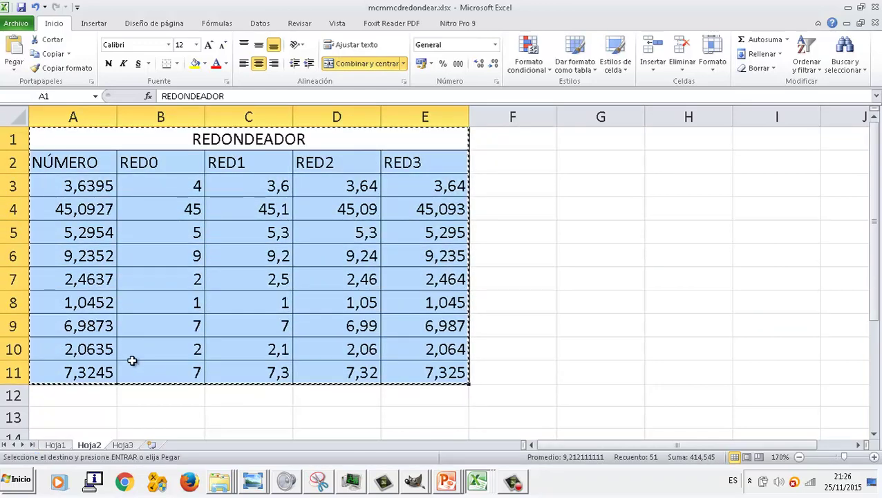
Paste the table into Libro1 at A1, zoom in, and select result cells B3:E11.
left_click(476, 481)
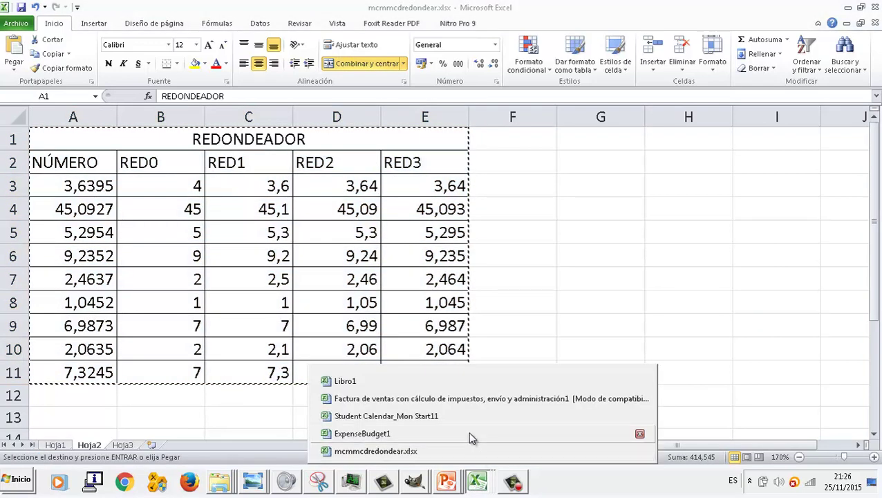
left_click(455, 387)
key("ctrl+v")
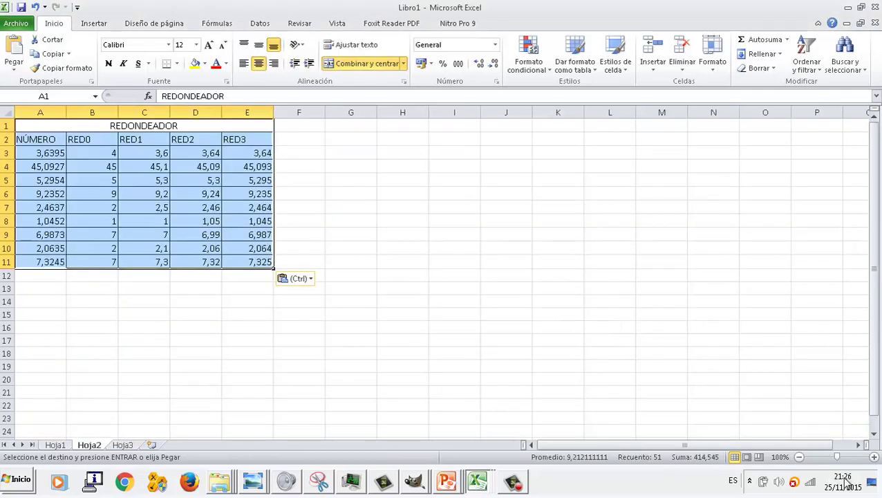
left_click(874, 457)
left_click(874, 456)
left_click(874, 457)
left_click(874, 457)
left_click(875, 457)
left_click(874, 457)
left_click(874, 457)
left_click(875, 457)
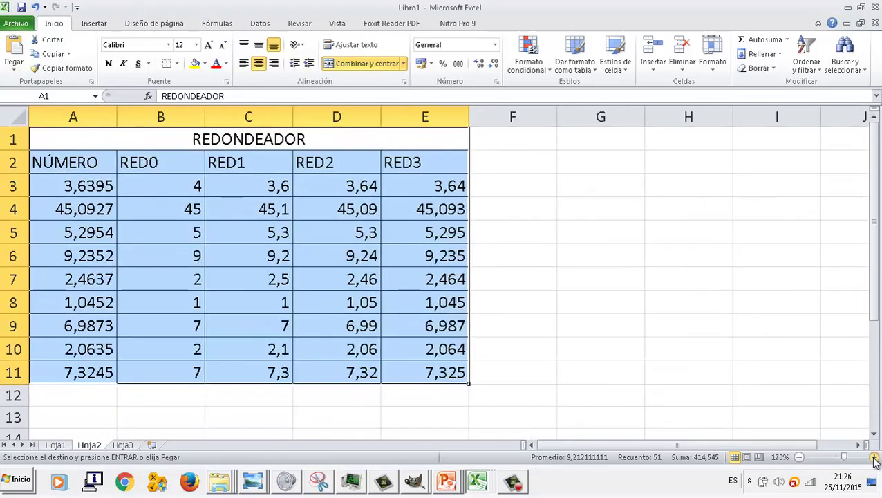
left_click(875, 457)
left_click(874, 457)
left_click_drag(179, 202, 503, 417)
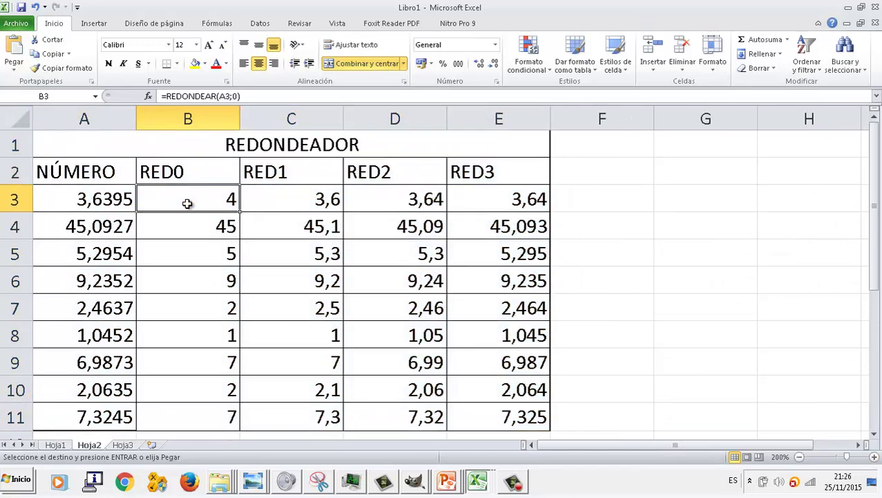
Clear B3:E11, then enter =REDONDEAR(A3;0) in B3 and fill it down to B11.
key("Delete")
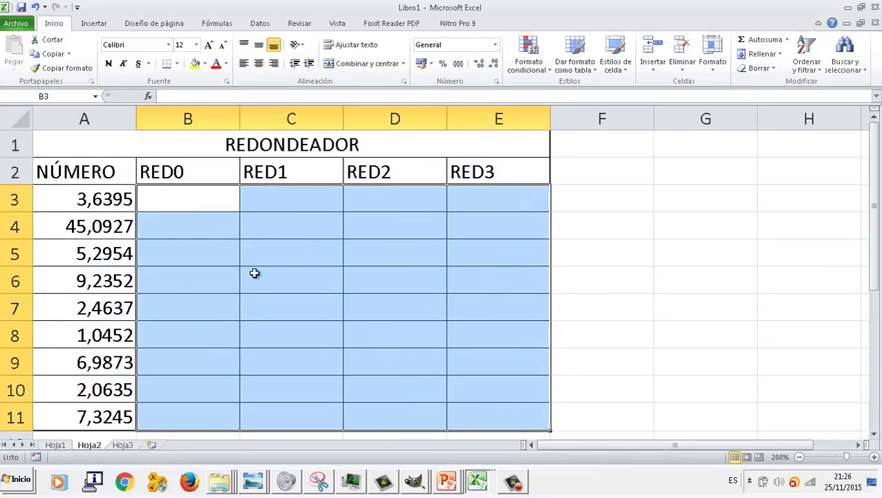
left_click(164, 200)
type("=")
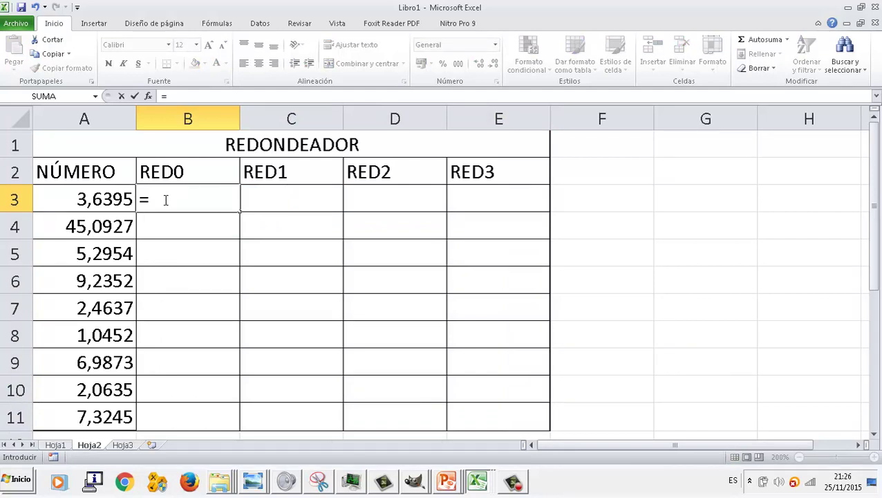
type("REDON")
key("BackSpace")
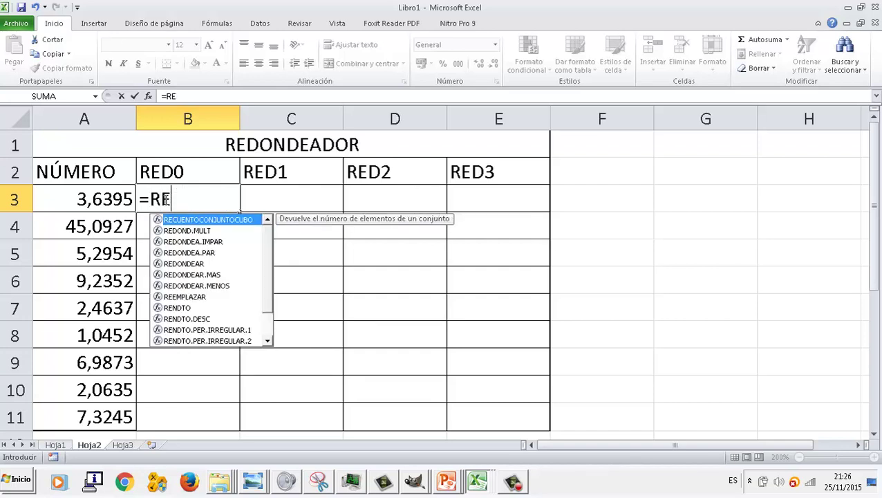
type("DONDEAR")
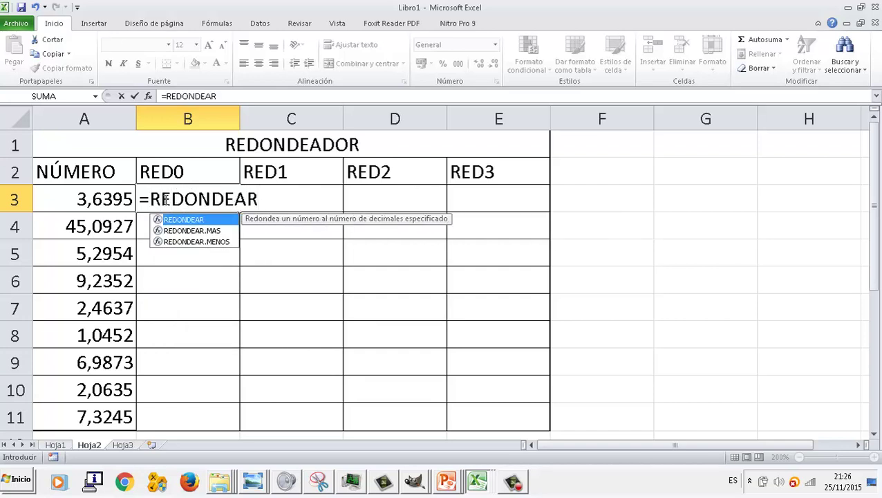
type("(")
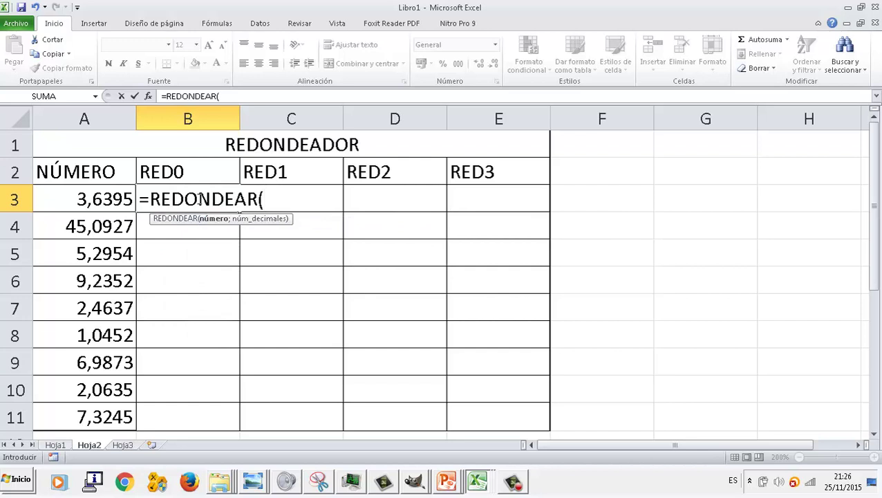
left_click(100, 200)
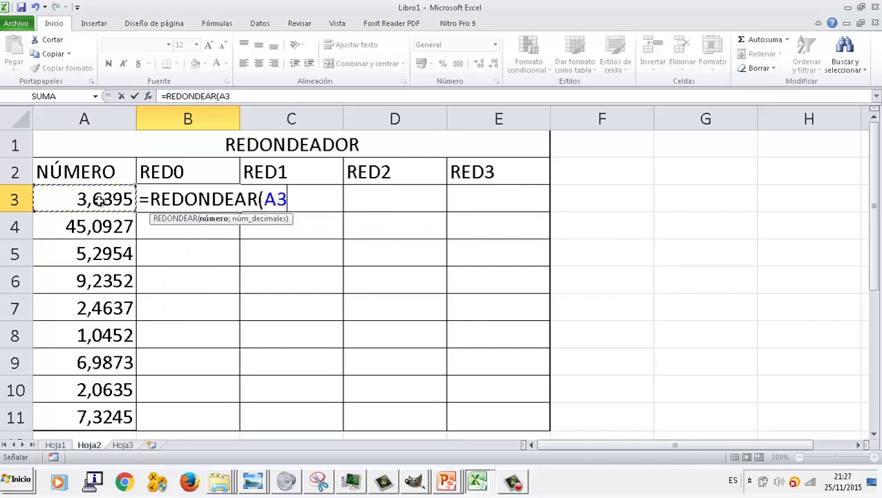
type(";")
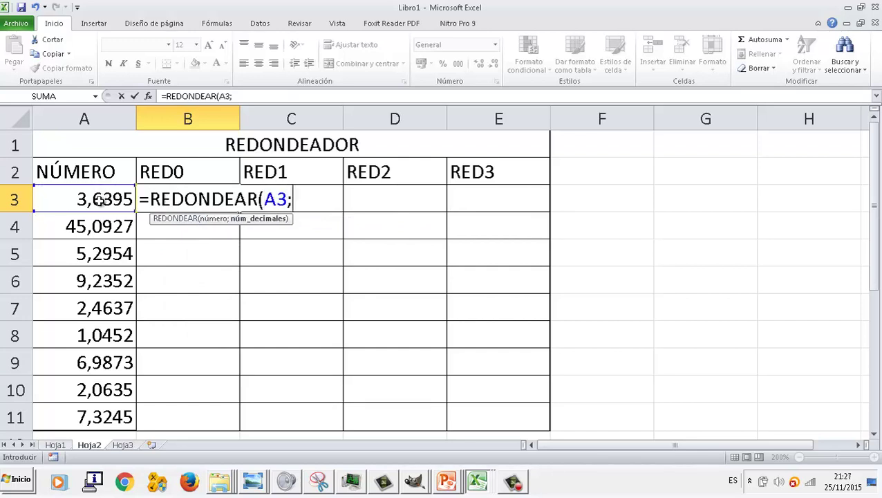
type("0")
type(")")
key("Return")
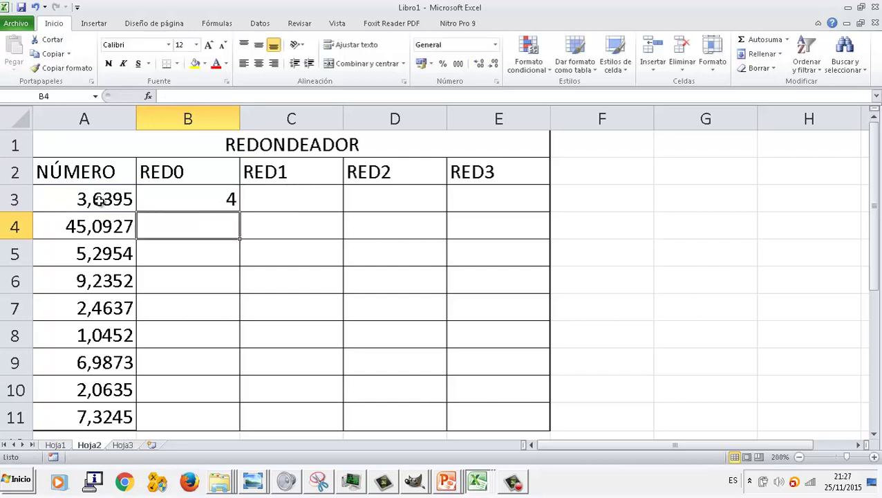
key("Up")
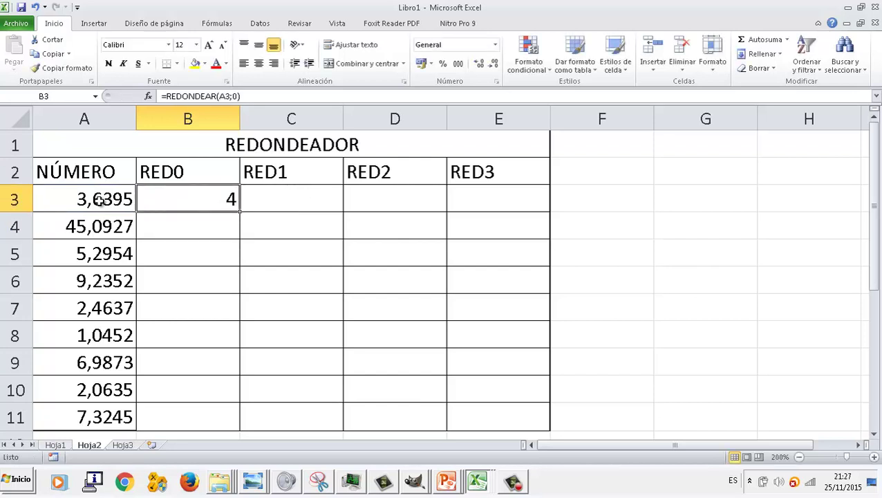
left_click_drag(240, 211, 219, 436)
Enter =REDONDEAR(A3;1) in C3 and fill it down to C11.
left_click(274, 199)
type("=")
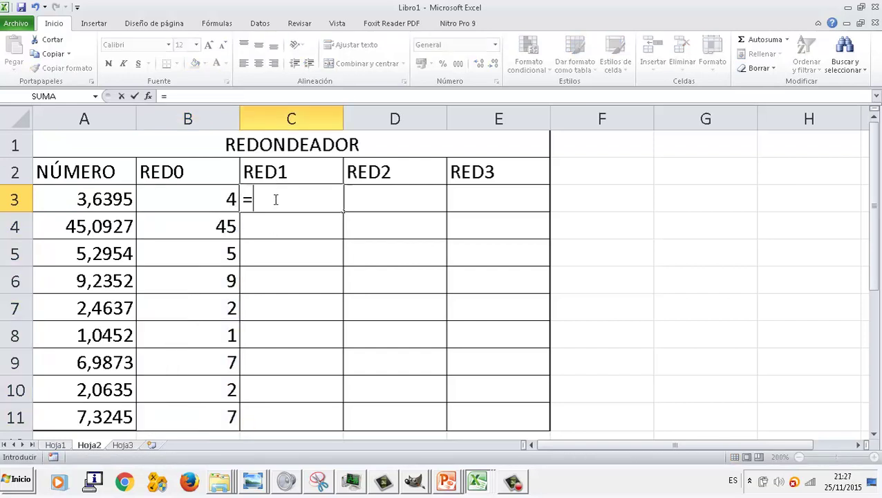
type("REDONDE")
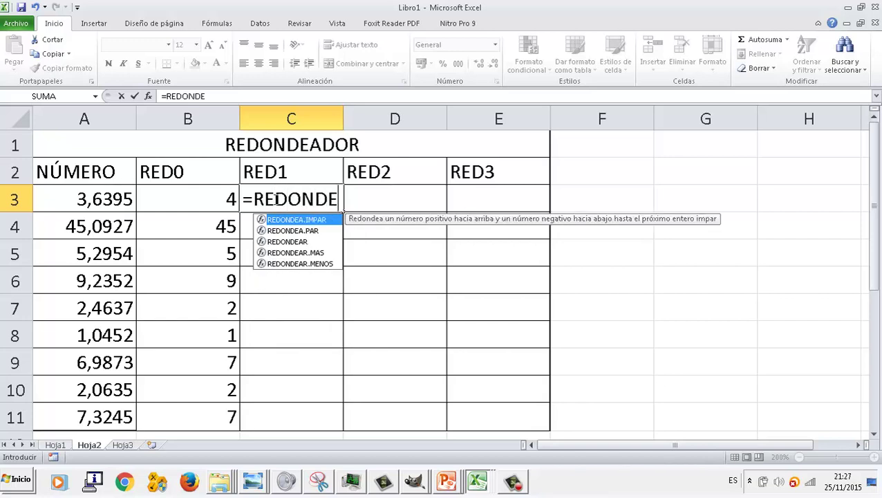
type("AR(")
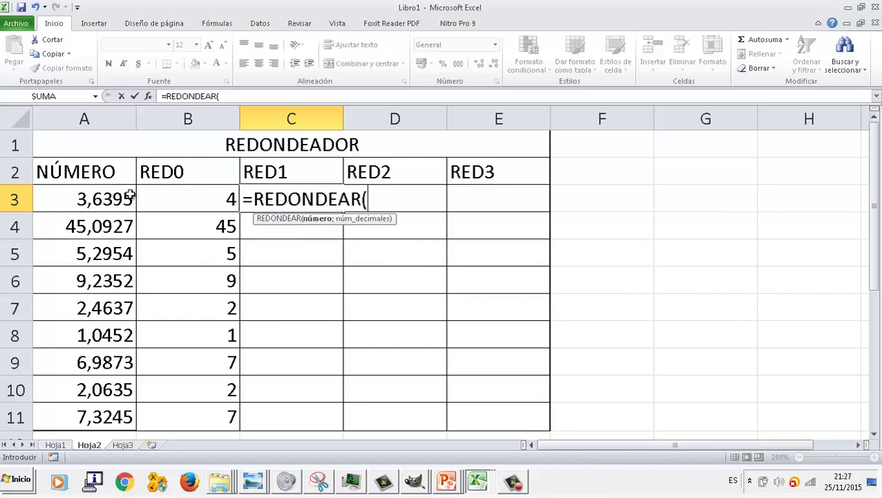
left_click(130, 197)
type(";")
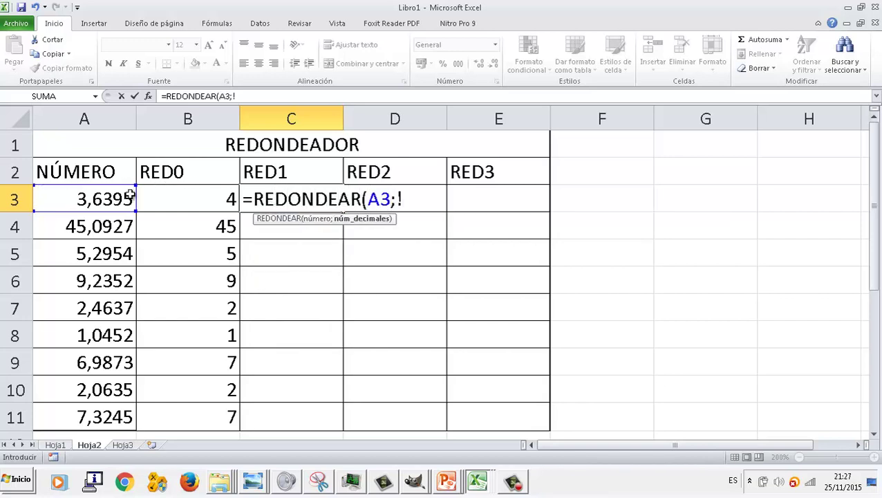
type("1)")
key("Return")
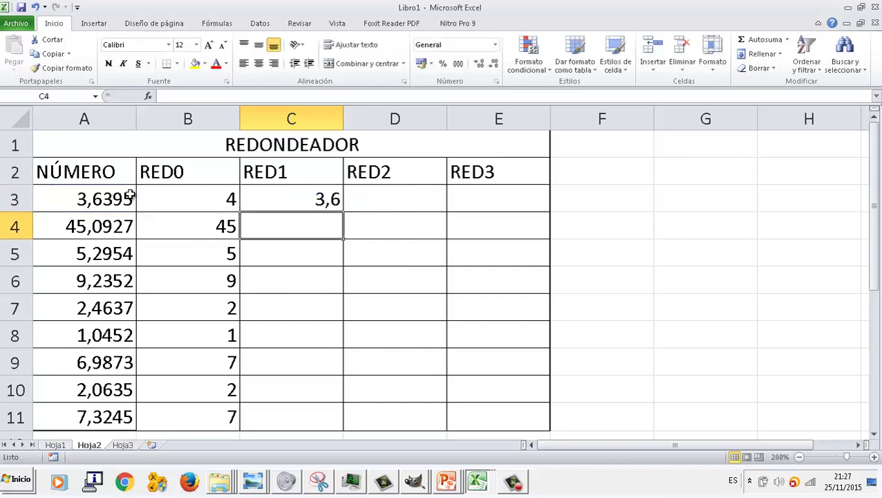
key("Up")
mouse_move(343, 212)
left_mouse_down()
mouse_move(329, 358)
mouse_move(309, 423)
left_mouse_up()
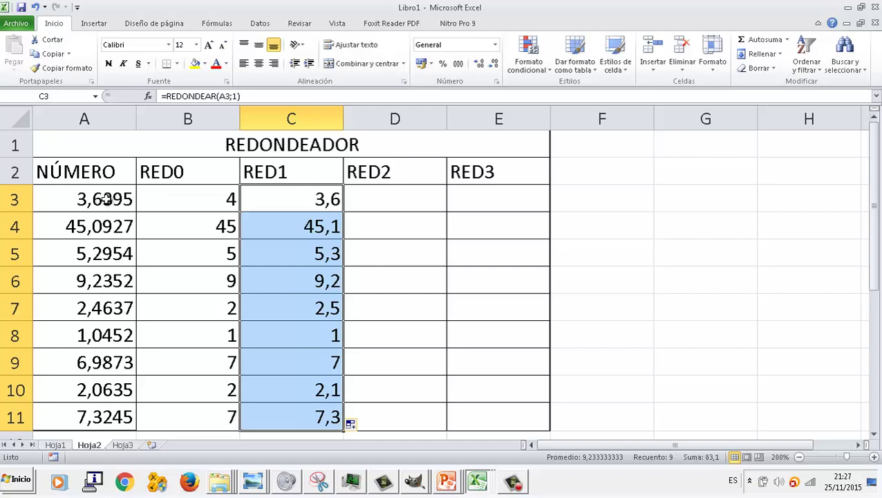
Enter =REDONDEAR(A3;2) in D3 and fill it down to D11.
left_click(361, 202)
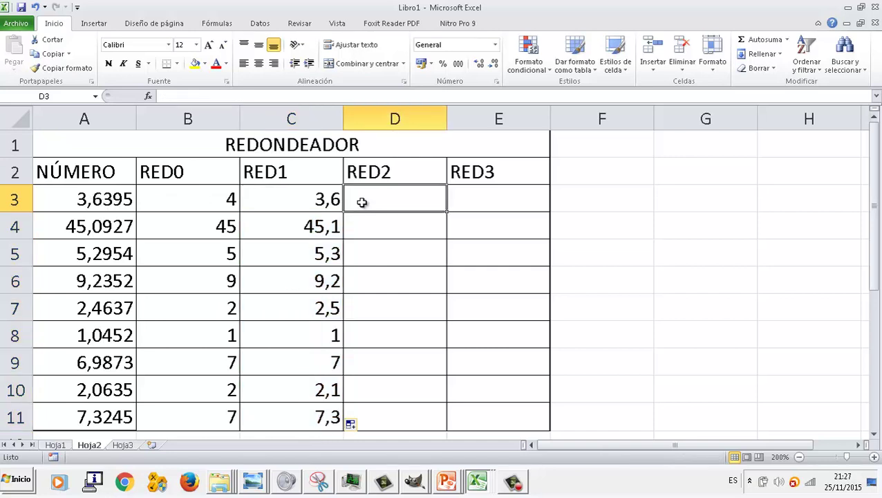
type("=")
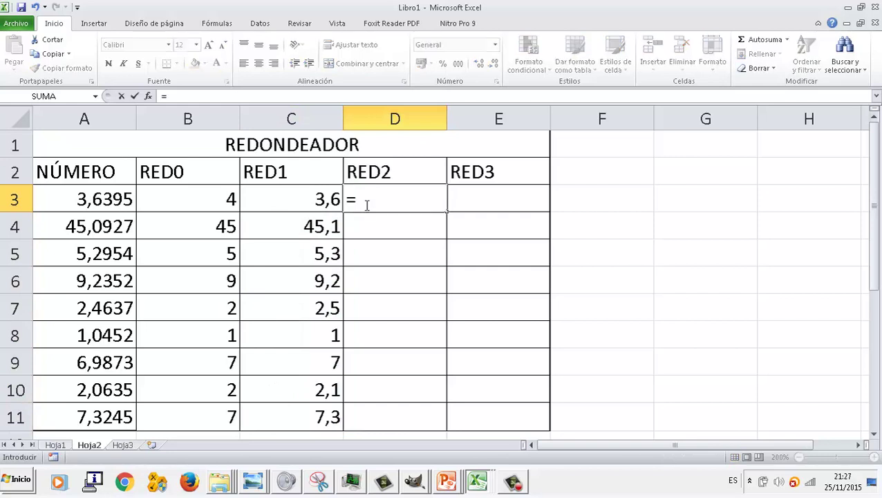
type("REDONDEAR")
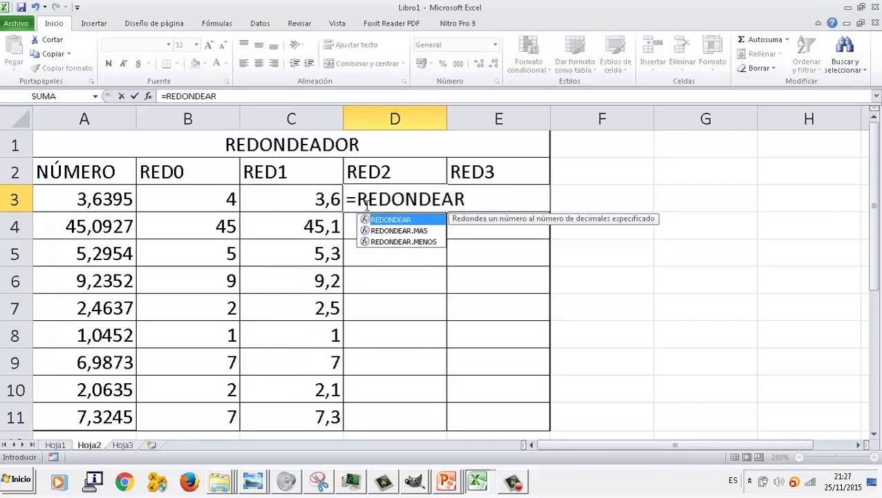
type("(")
left_click(109, 200)
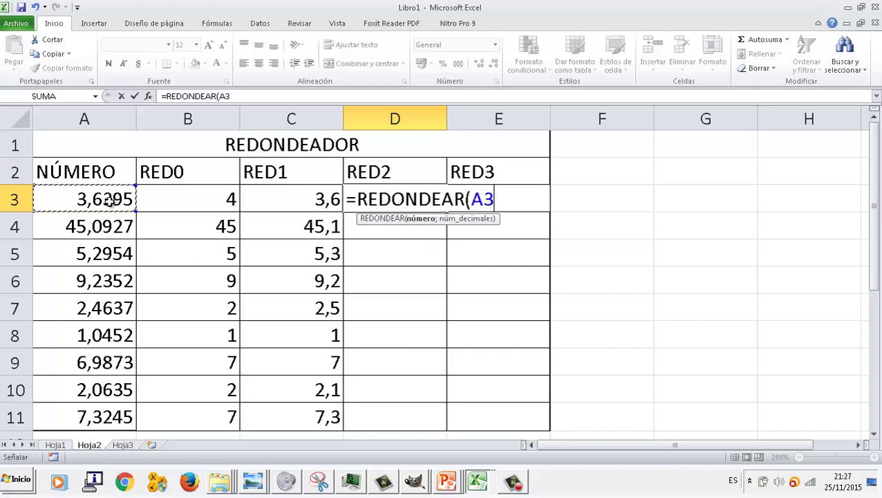
type(";2")
key("Return")
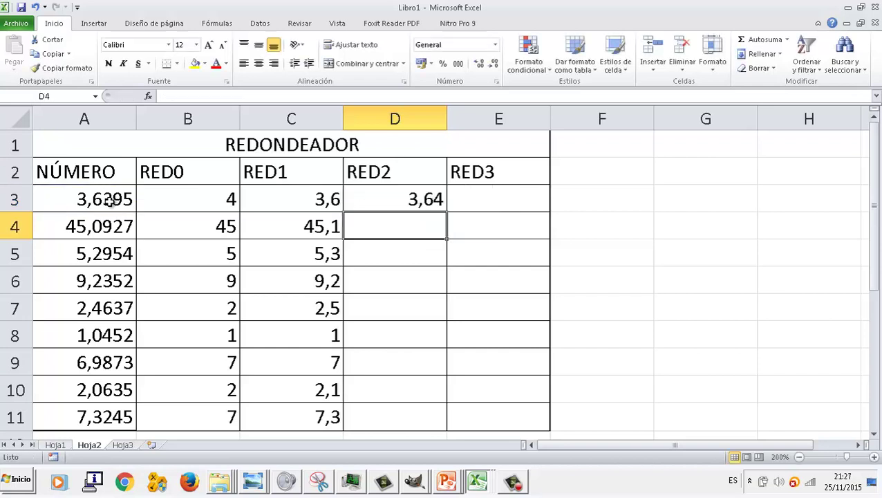
key("Up")
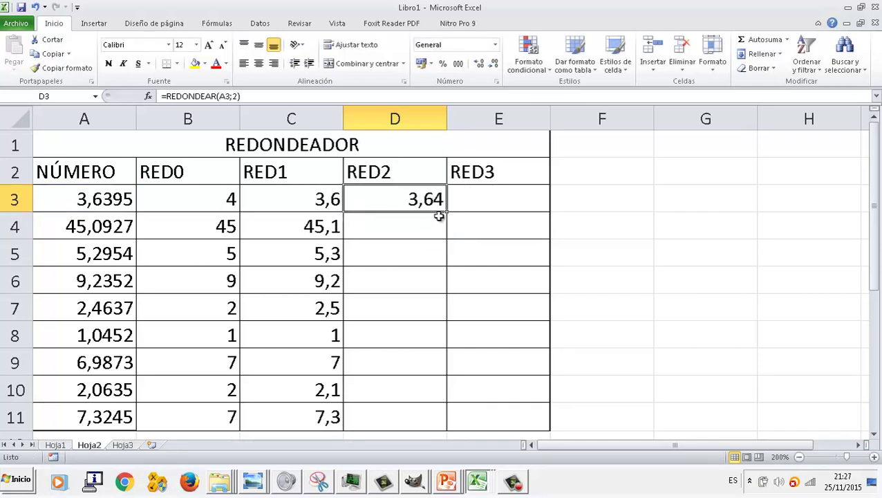
left_click_drag(449, 210, 429, 426)
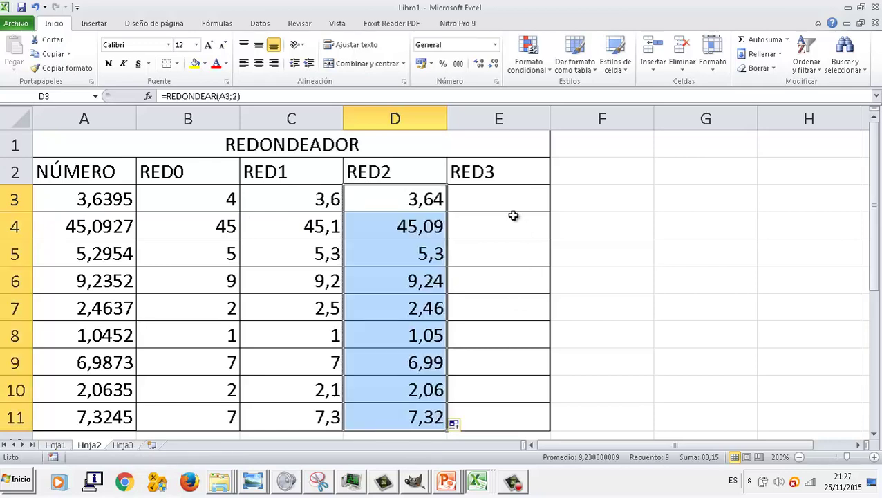
Enter =REDONDEAR(A3;3) in E3, fill to E11, and add a decimal so E3 shows 3,640.
left_click(512, 213)
type("=")
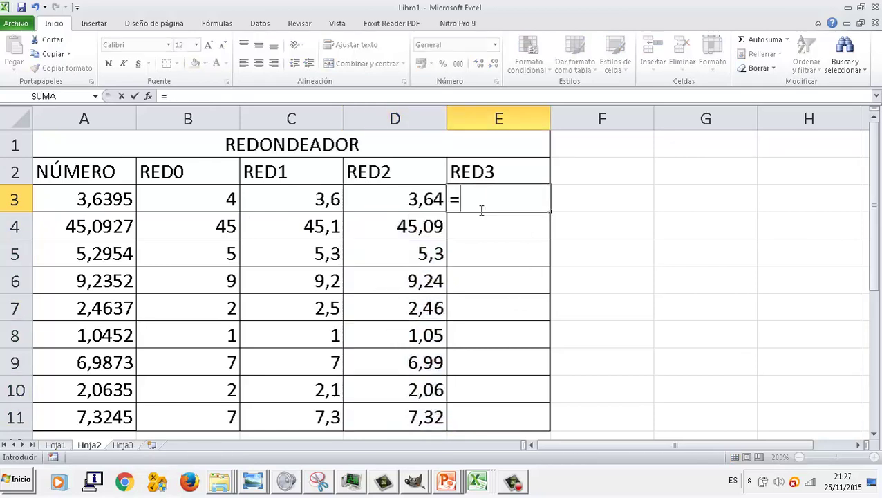
type("REDOND")
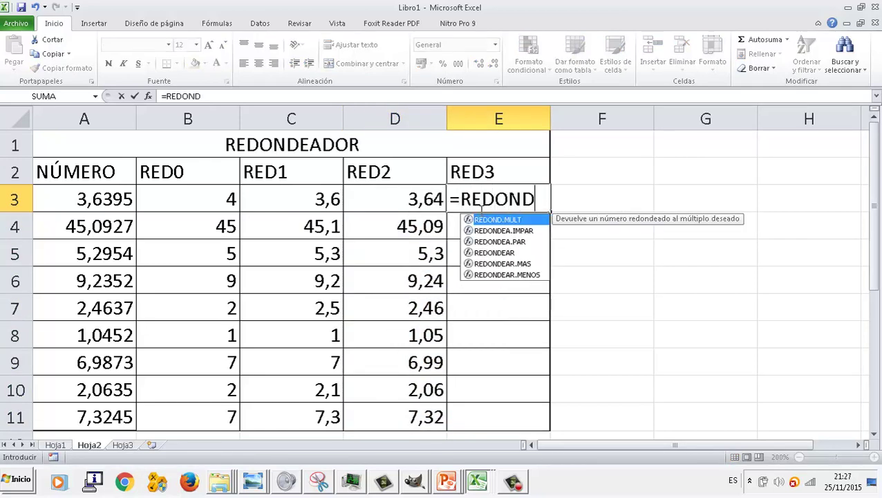
type("EAR(")
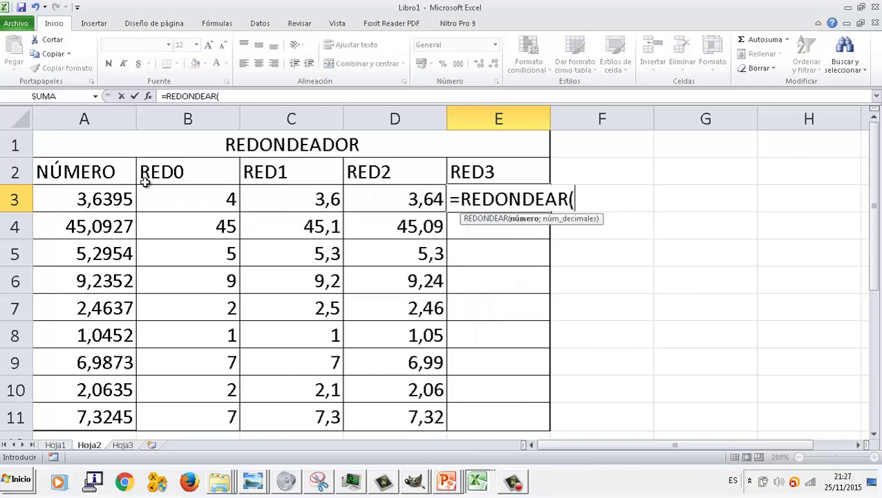
left_click(125, 198)
type(";3")
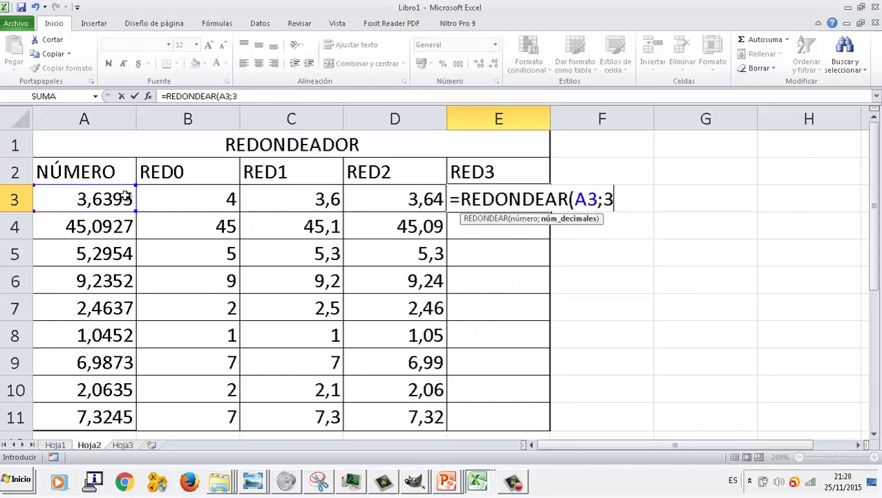
key("ctrl+Return")
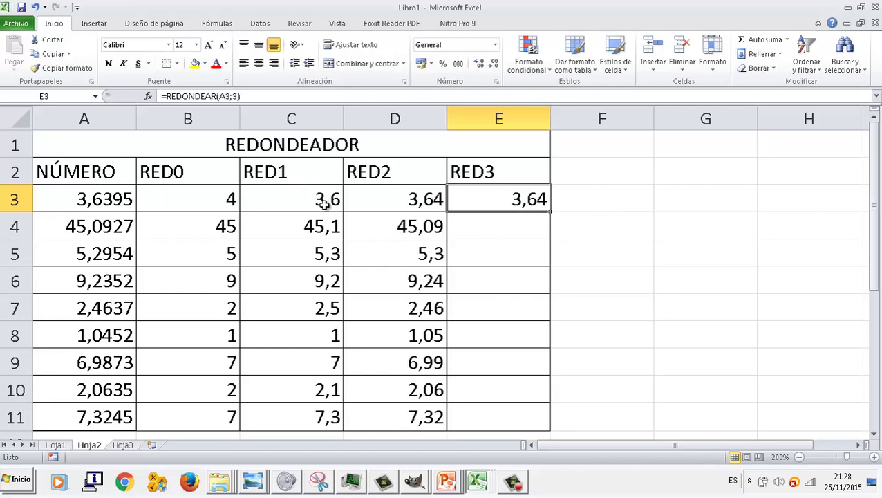
left_click(420, 200)
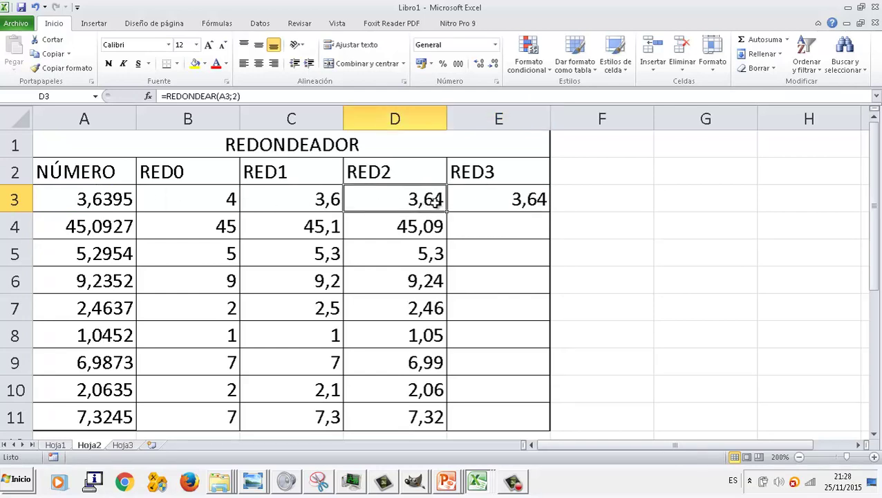
left_click(480, 199)
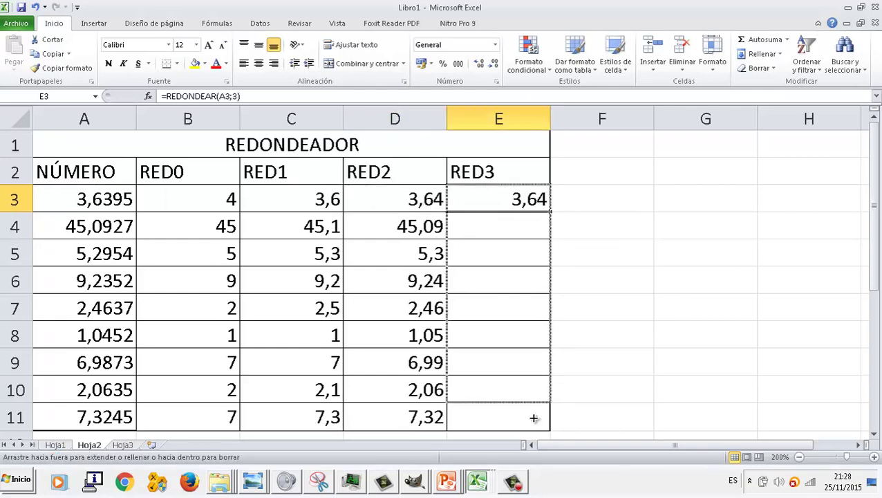
left_click_drag(552, 214, 530, 432)
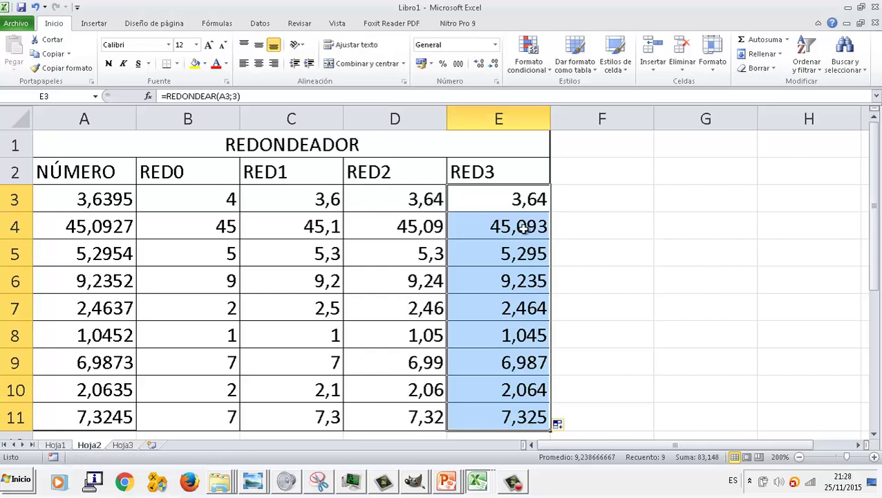
left_click(515, 194)
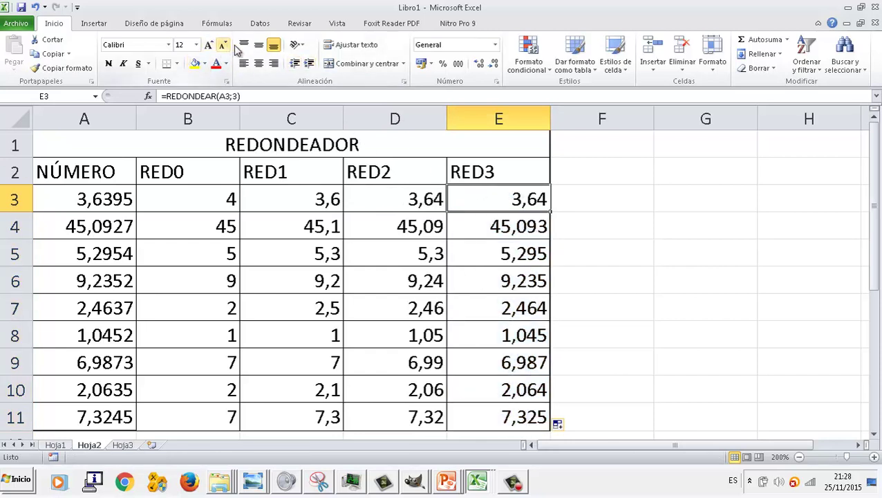
left_click(477, 66)
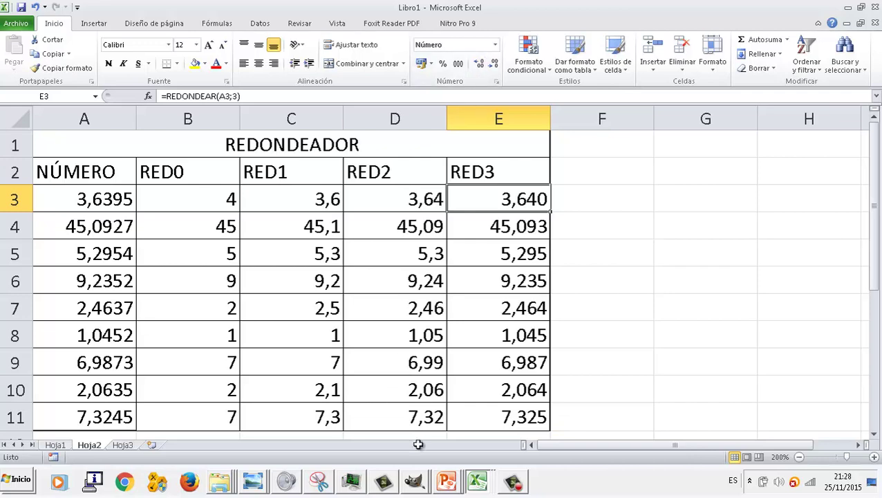
left_click(455, 488)
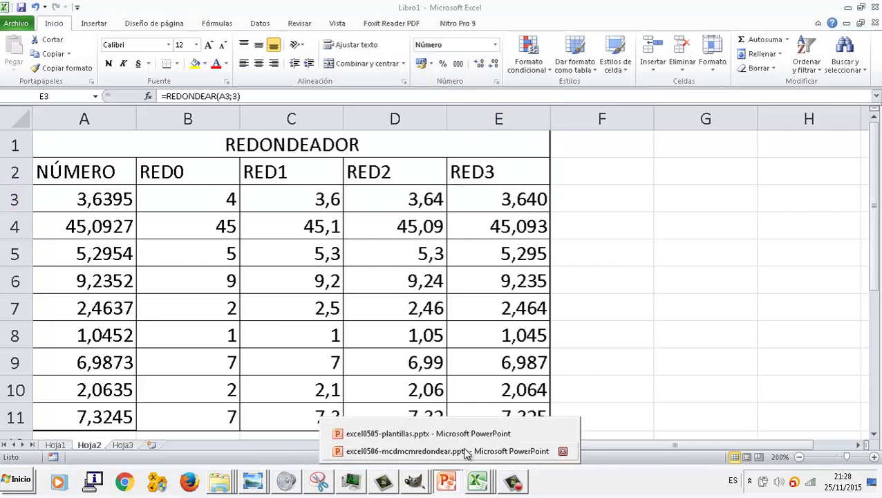
Review slide 13, 'Más funciones', in the excel0506 presentation, then return to the mcmmcdredondear workbook.
left_click(464, 451)
left_click(44, 314)
scroll(62, 297, "down", 8)
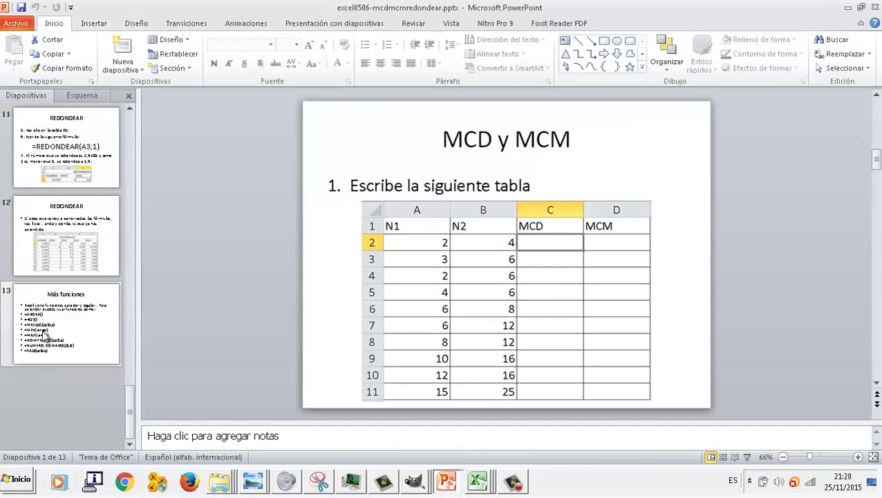
left_click(70, 274)
left_click(78, 316)
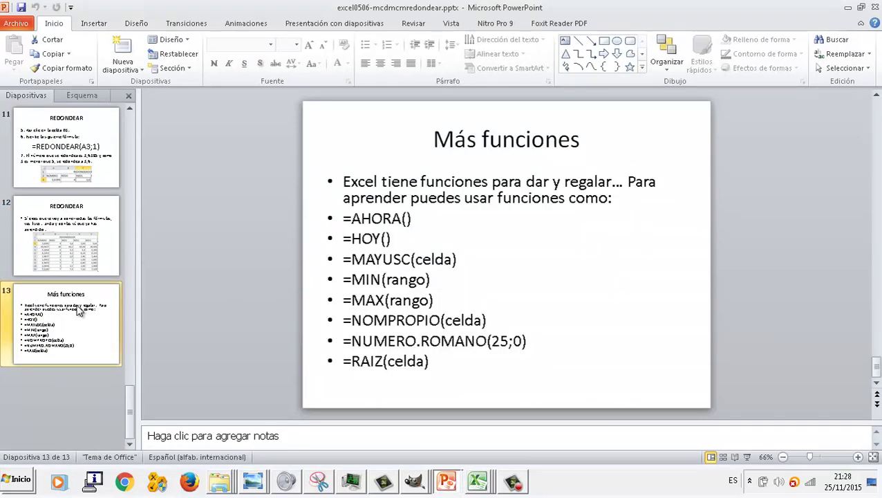
mouse_move(479, 482)
left_click(488, 454)
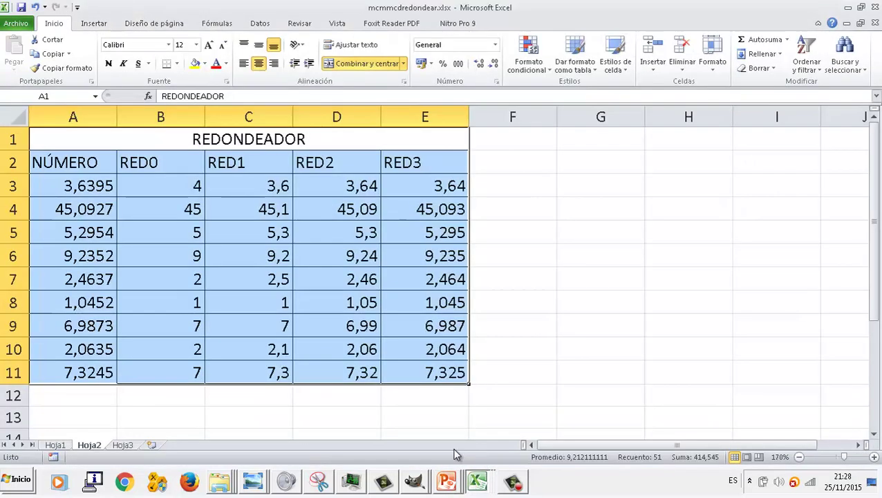
On Hoja3, replace XXV in A1 with =AHORA() and put =HOY() in A2.
left_click(123, 445)
key("Up")
key("Delete")
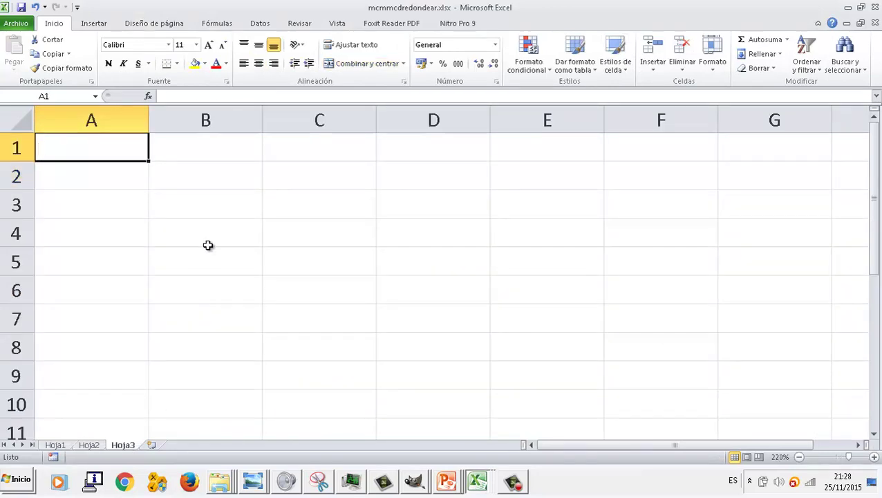
type("=AHORA(")
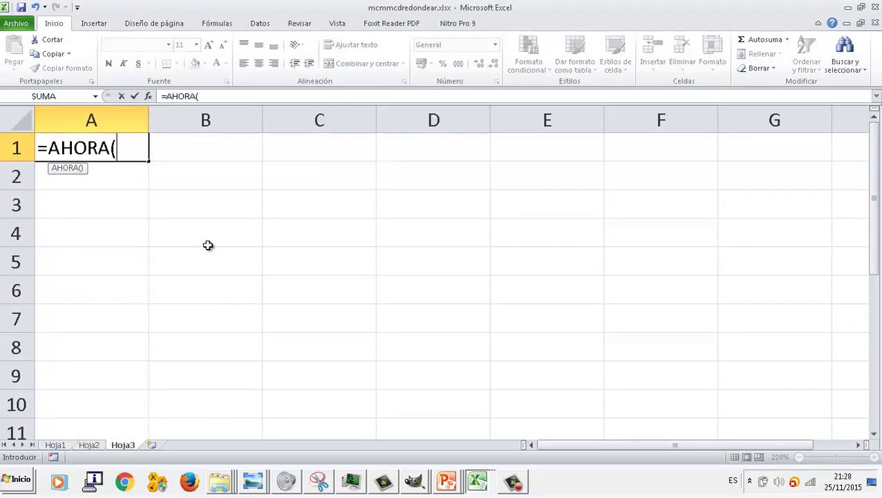
key("Return")
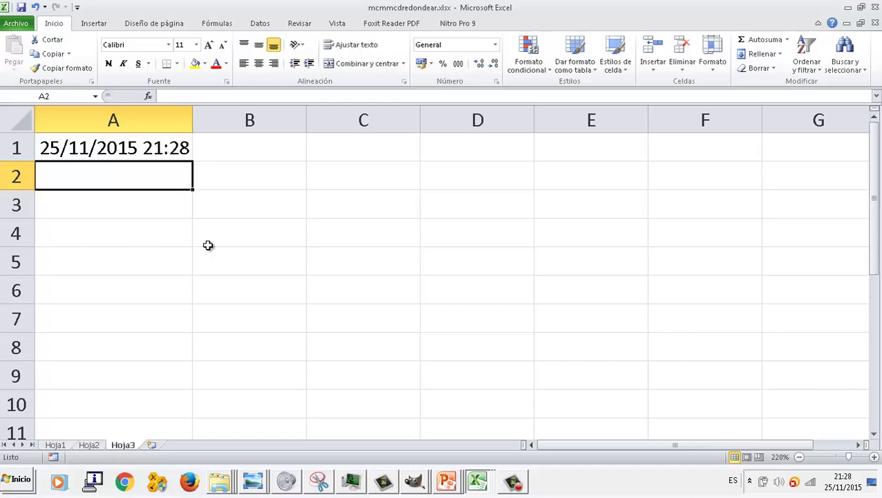
type("=HO")
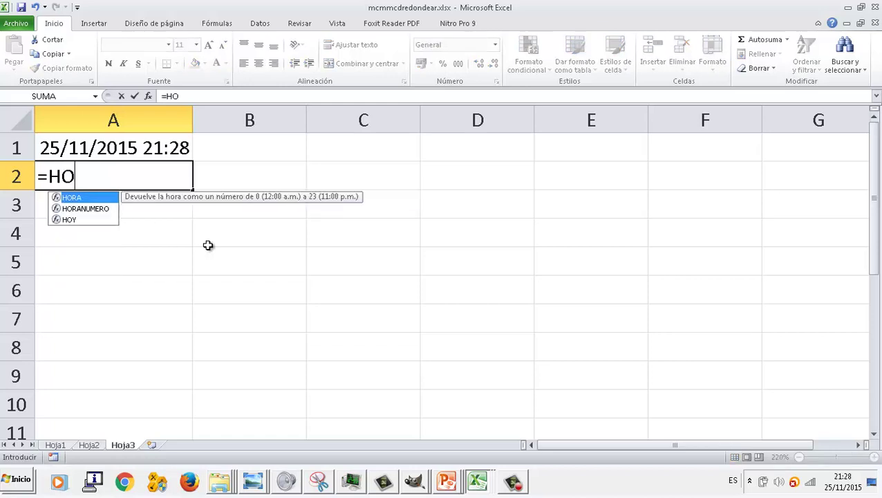
type("Y(")
key("Return")
key("Return")
key("Up")
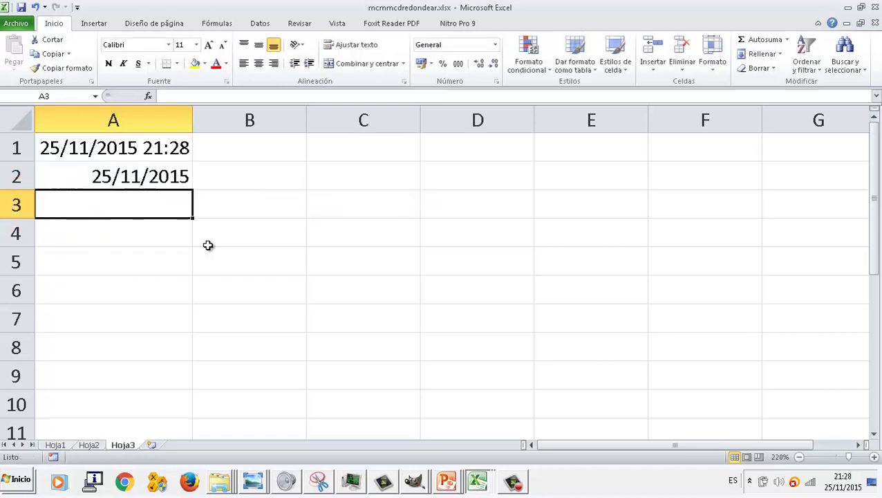
Glance at the functions presentation, then bring mcmmcdredondear.xlsx back to the front.
left_click(447, 477)
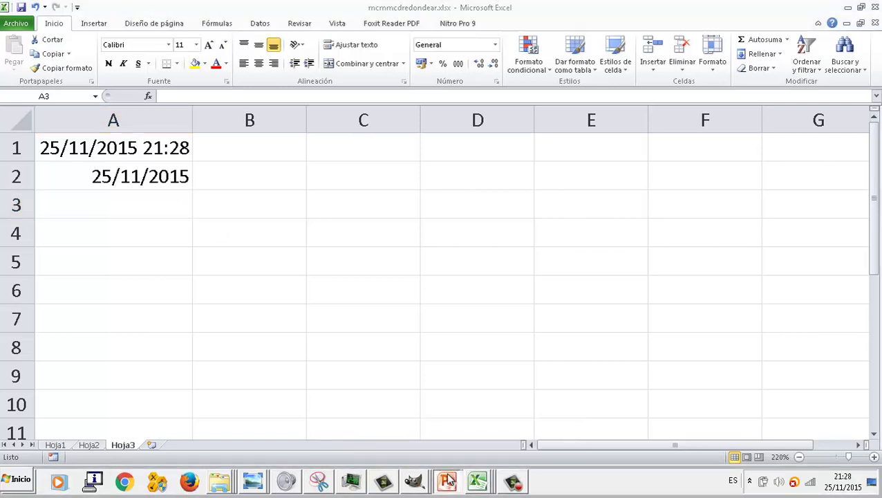
left_click(448, 476)
left_click(456, 451)
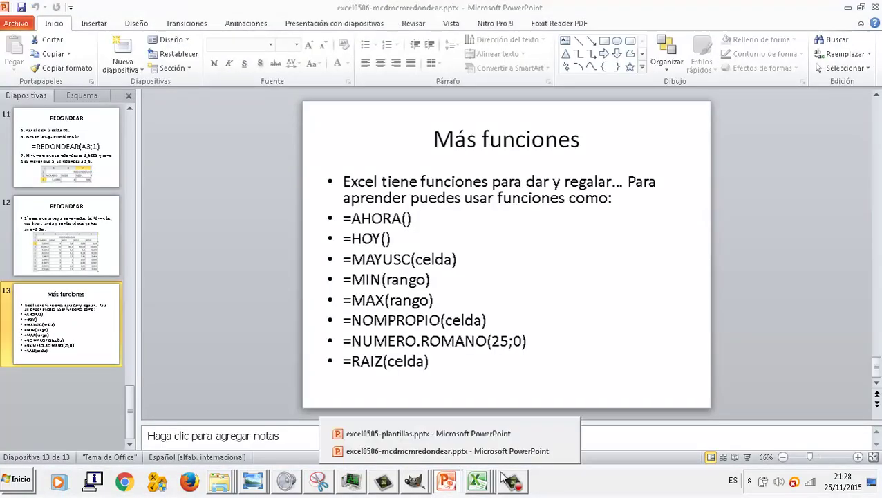
left_click(491, 478)
left_click(496, 450)
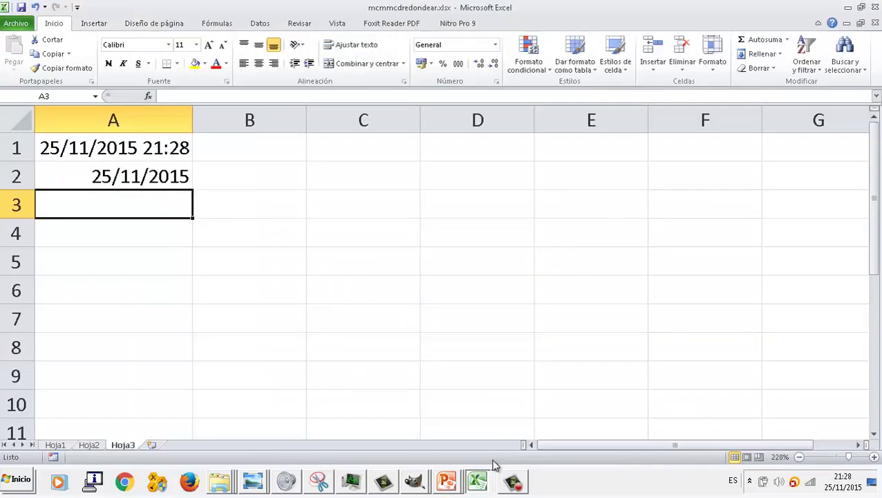
Enter a first name in A3, correcting a mistyped start.
mouse_move(484, 482)
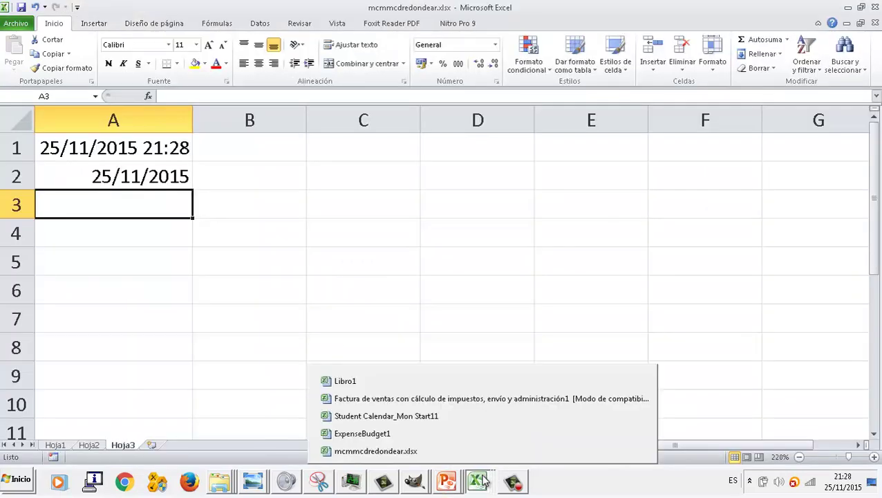
type("Hol")
key("BackSpace")
key("BackSpace")
key("BackSpace")
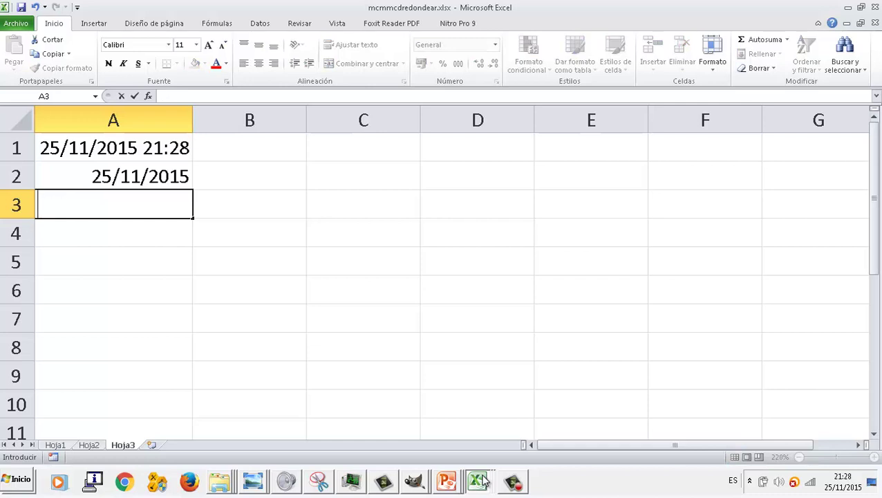
type("José")
key("Tab")
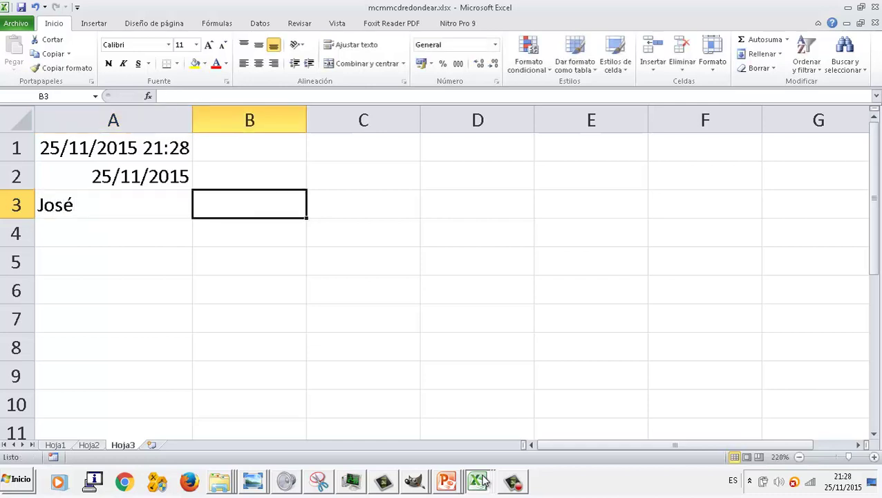
Fix B3's unfinished formula into =MAYUSC(A3) to show the name in capitals.
type("=ma")
key("Down")
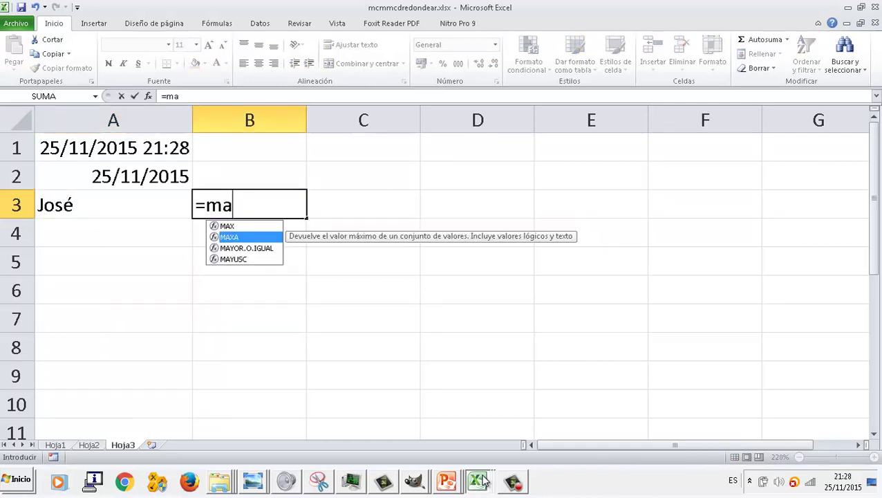
key("Down")
key("Down")
key("Return")
key("Up")
key("Right")
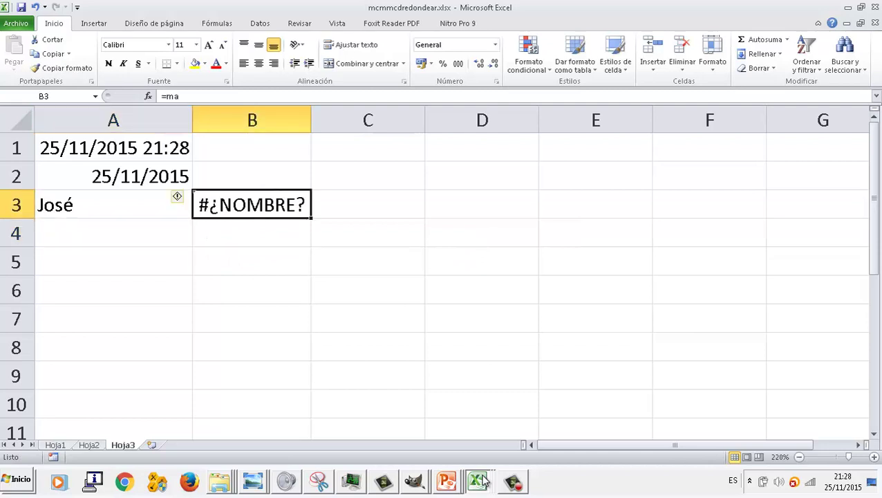
right_click(484, 481)
left_click(210, 95)
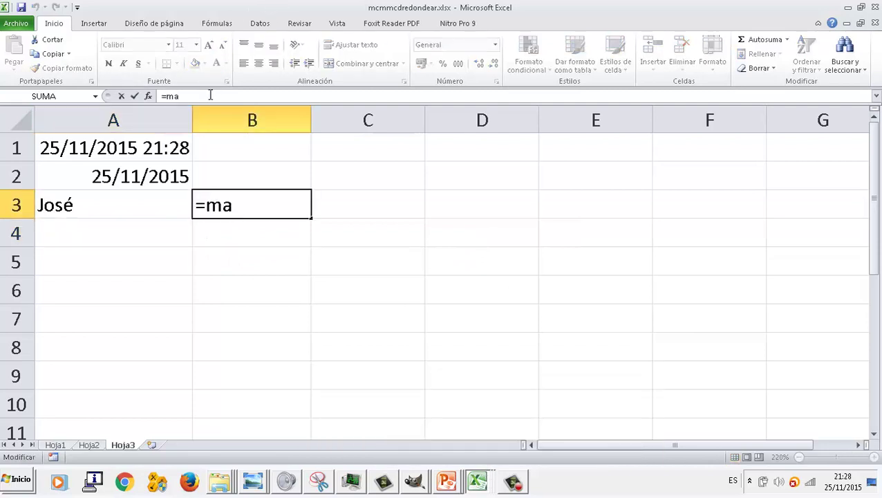
type("yusc(")
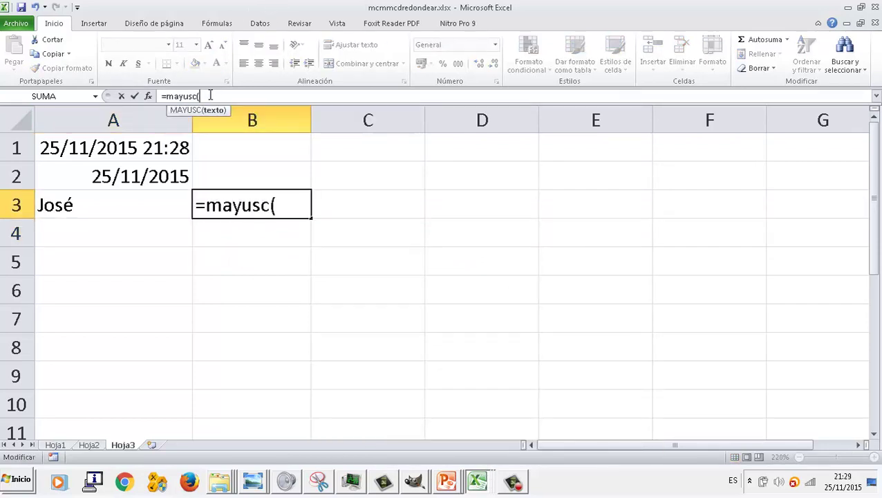
left_click(71, 204)
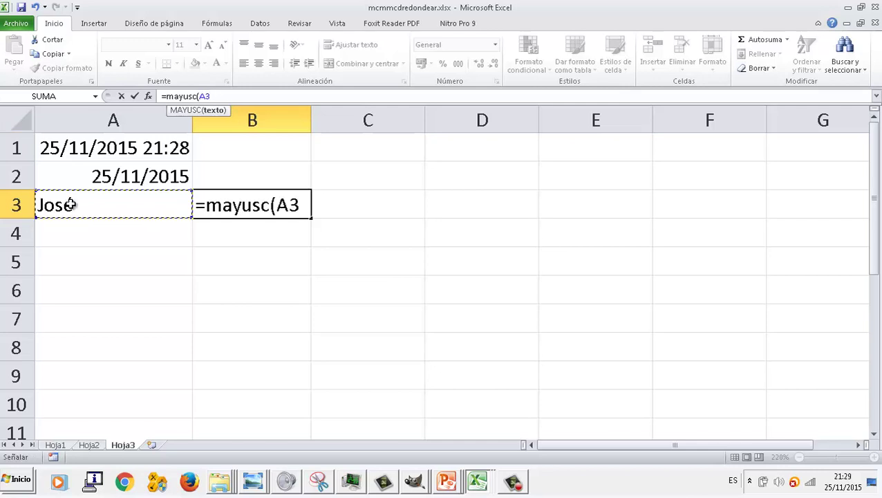
type(")")
key("Return")
Clear a stray equals sign from A4 and bring up the open presentation windows.
key("Left")
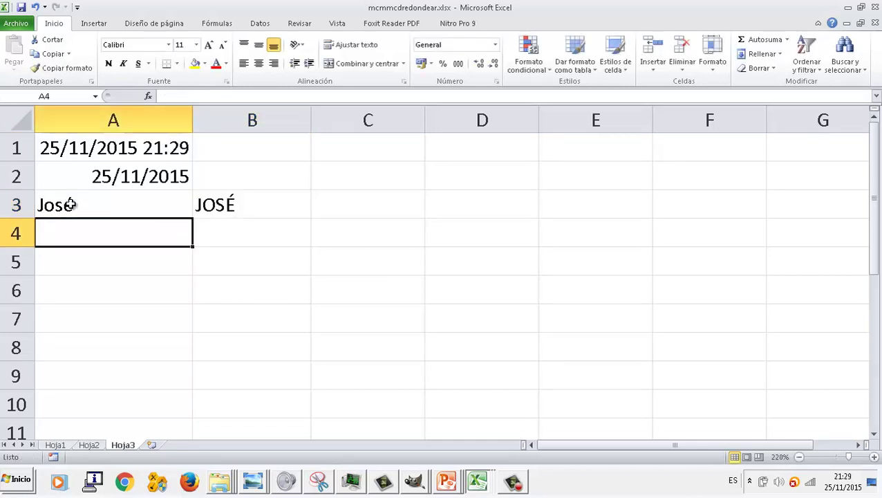
type("=")
key("BackSpace")
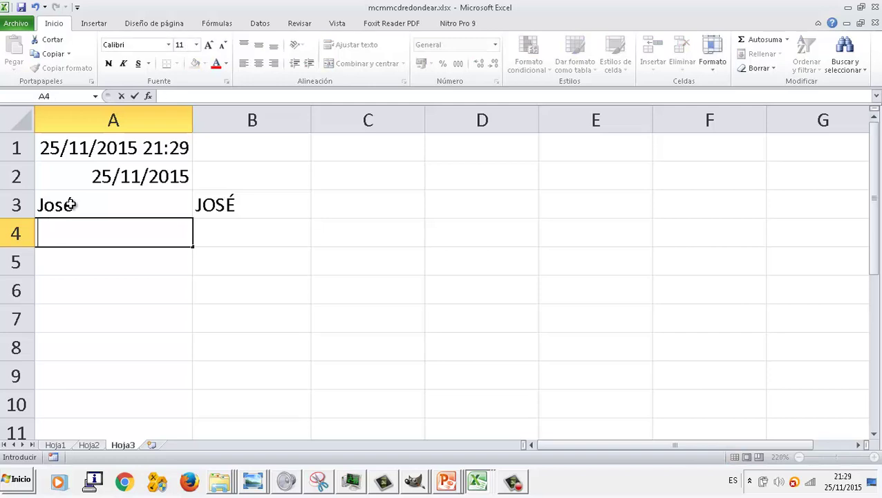
left_click(446, 482)
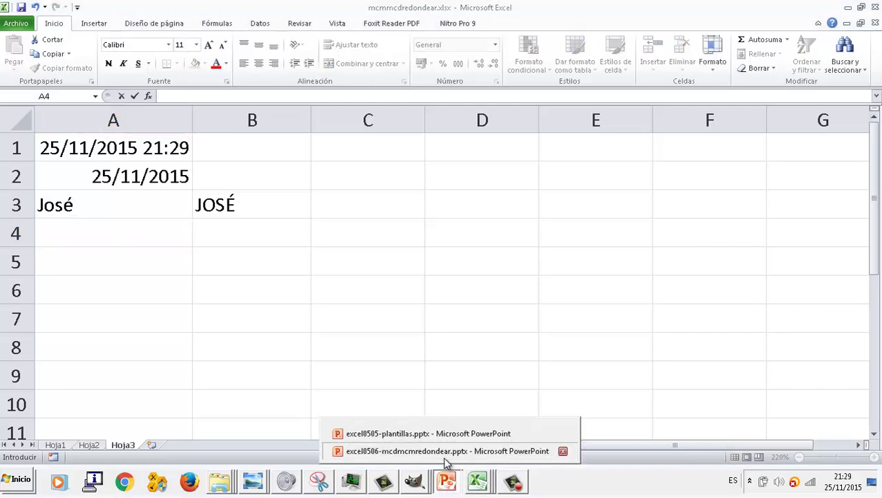
Bring the functions presentation forward, then switch back to the Excel workbook.
left_click(444, 451)
mouse_move(446, 481)
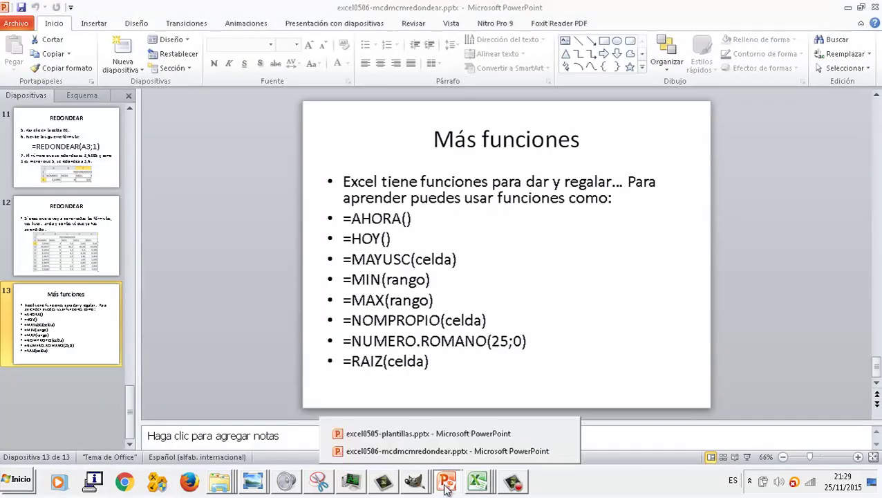
mouse_move(481, 482)
left_click(479, 451)
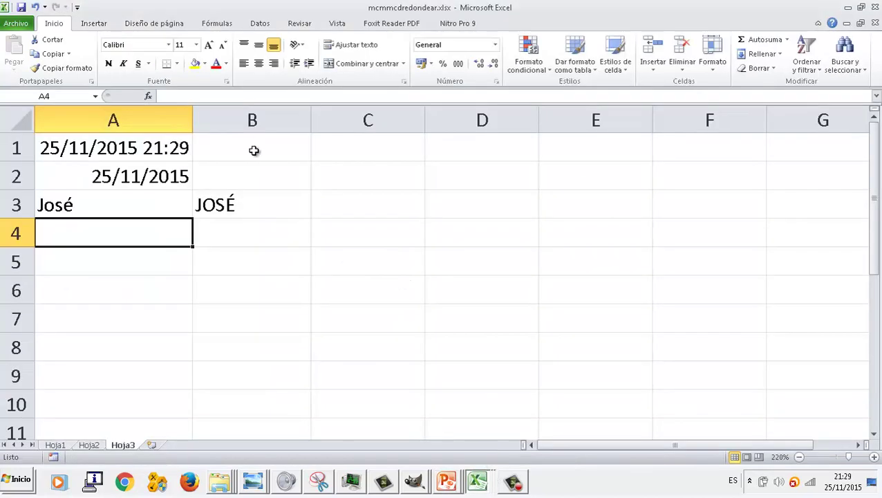
Enter 7, 9, 3, 8 and 5 down cells C1:C5.
left_click(342, 155)
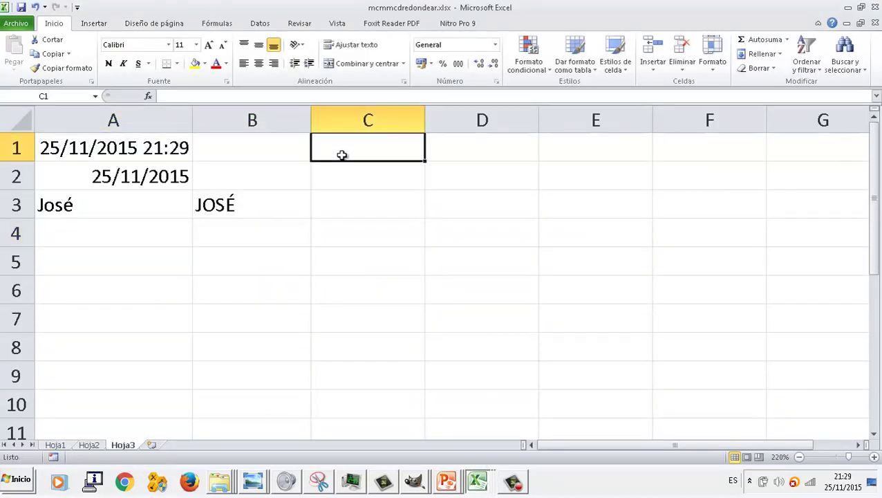
type("7 9 3 8")
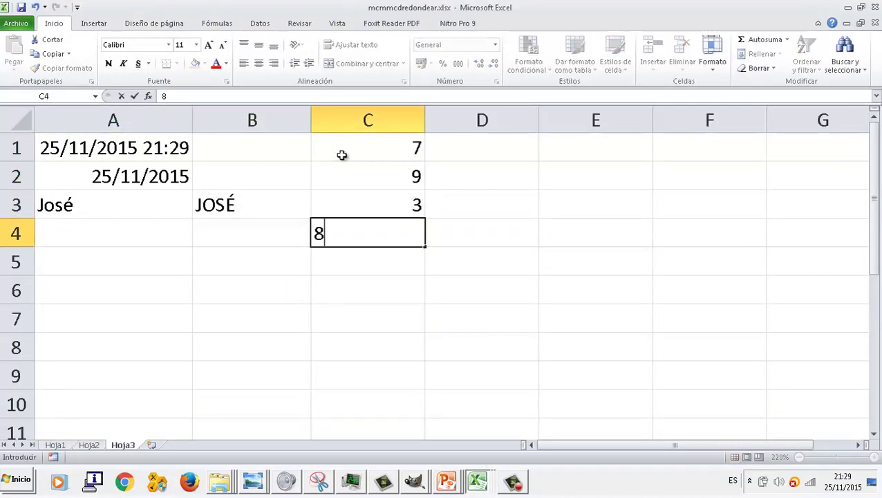
key("Return")
type("5")
key("Return")
Enter =MIN(C1:C5) in C6, returning 3.
type("=")
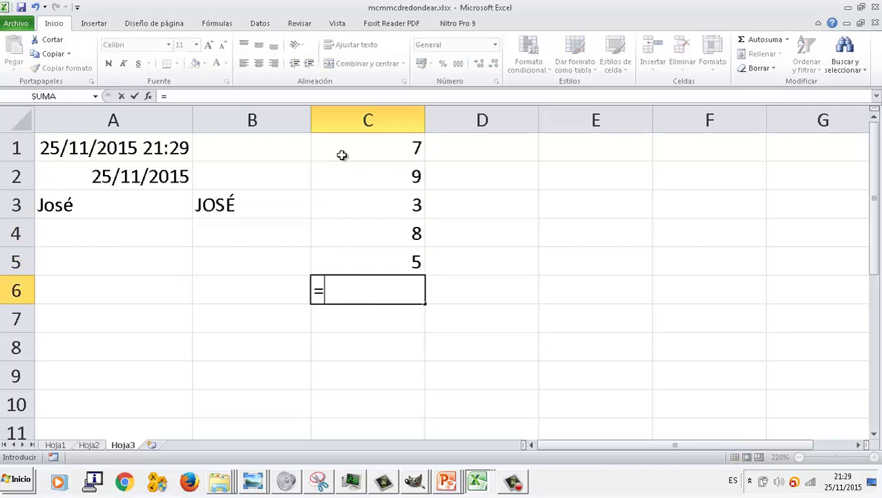
type("min(")
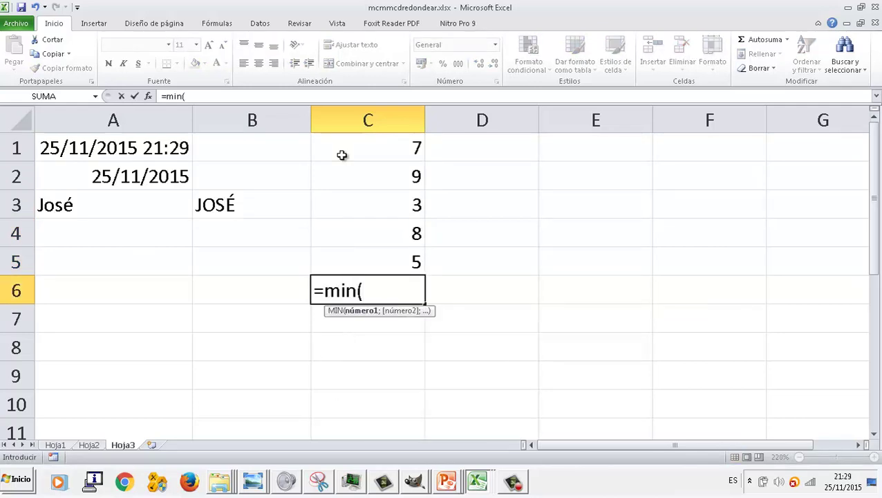
left_click_drag(358, 154, 353, 269)
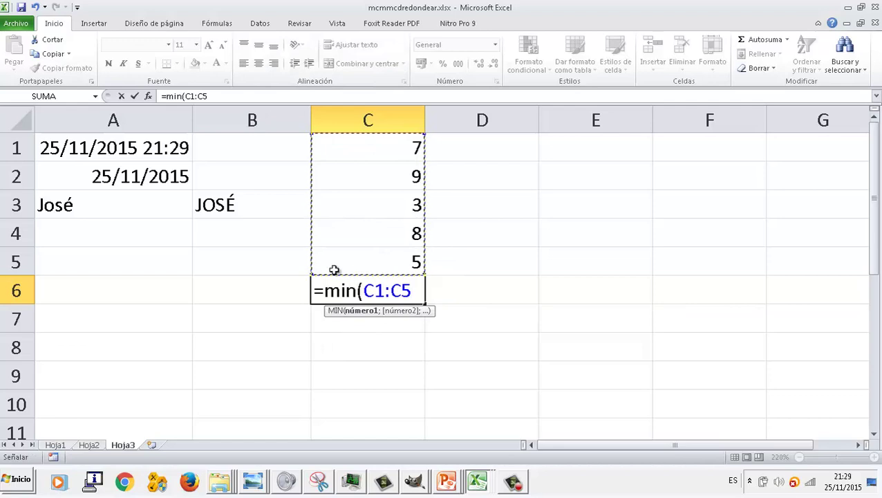
type(")")
key("Return")
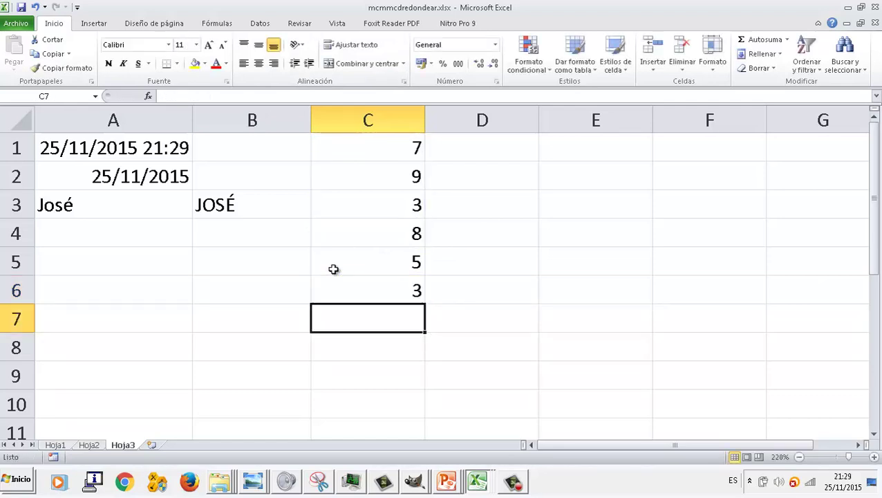
key("Up")
key("Up")
key("Up")
key("Up")
key("Up")
Copy the five numbers from column C into D1:D5.
key("shift+Down")
key("shift+Down")
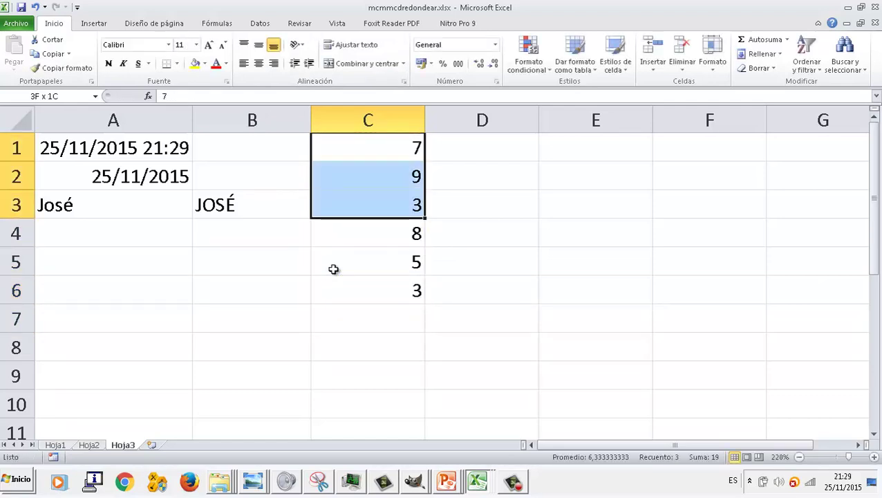
key("shift+Down")
key("shift+Down")
key("ctrl+c")
key("Right")
key("ctrl+v")
Enter =MAX(D1:D5) in D6, returning 9, then show the Más funciones slide.
key("Down")
key("Down")
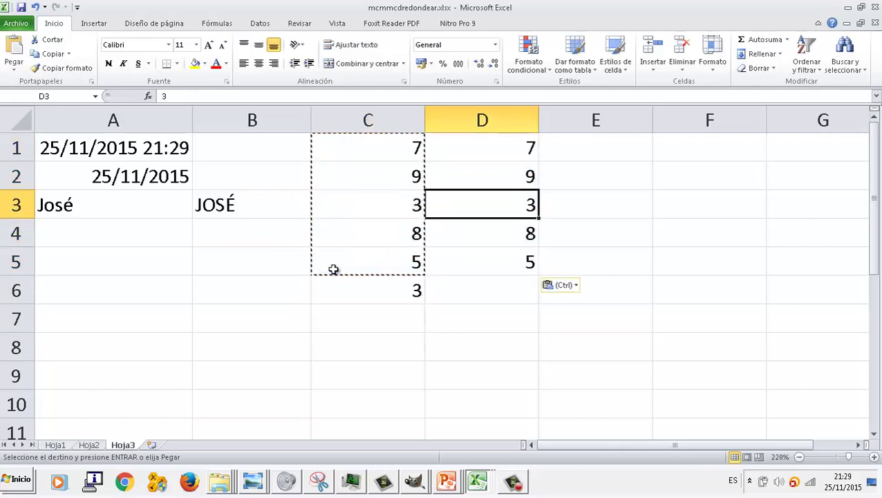
key("Down")
key("Down")
key("Down")
type("=m")
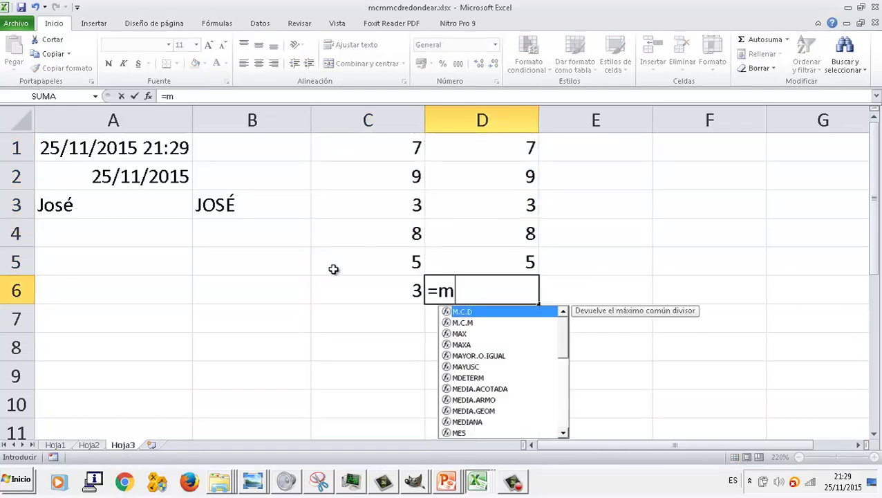
type("ax(")
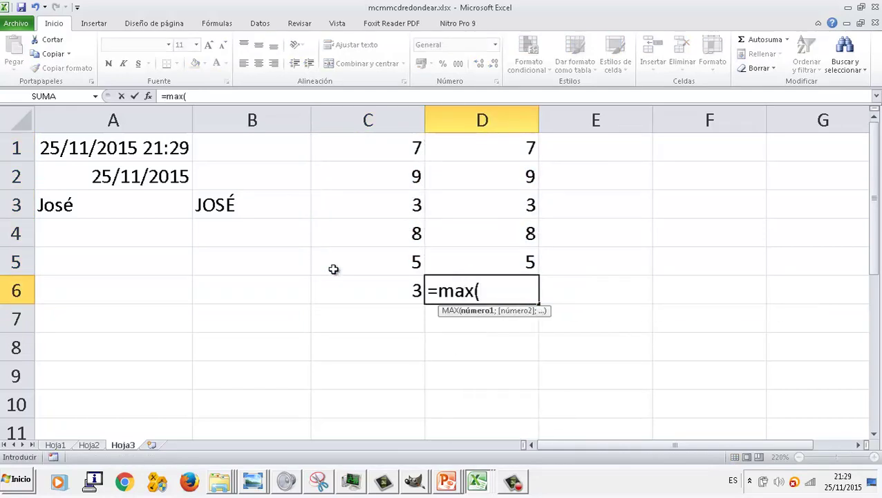
left_click_drag(518, 141, 516, 257)
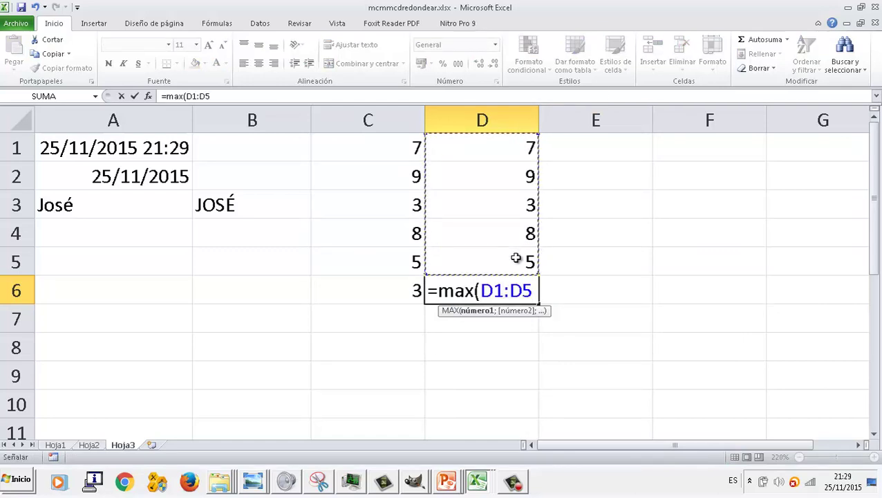
type(")")
key("Return")
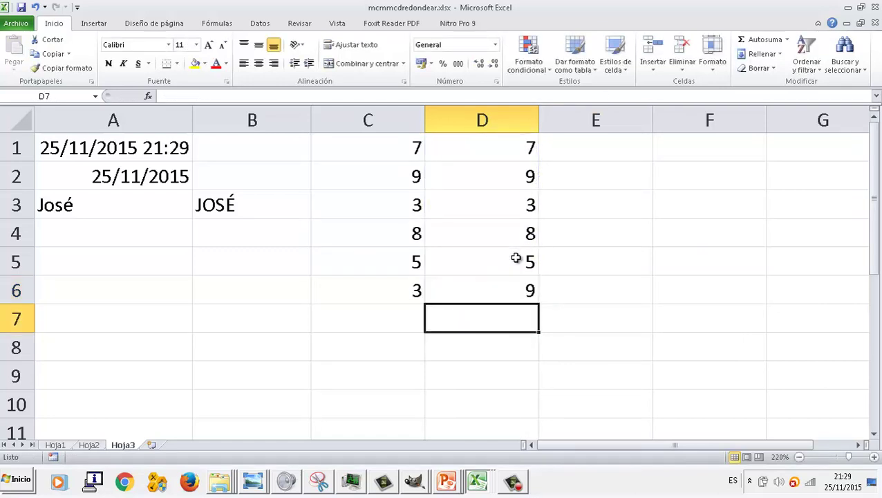
left_click(448, 480)
left_click(459, 450)
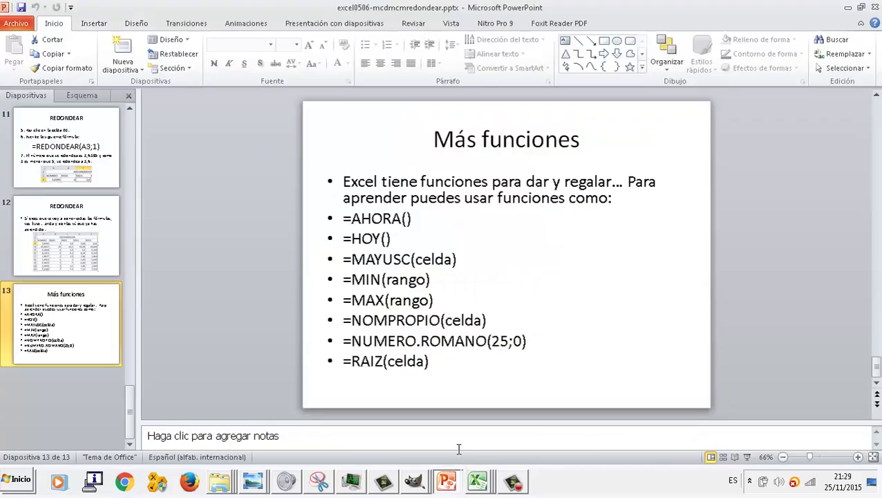
Back in Excel, enter a lowercase first name in A8.
left_click(847, 7)
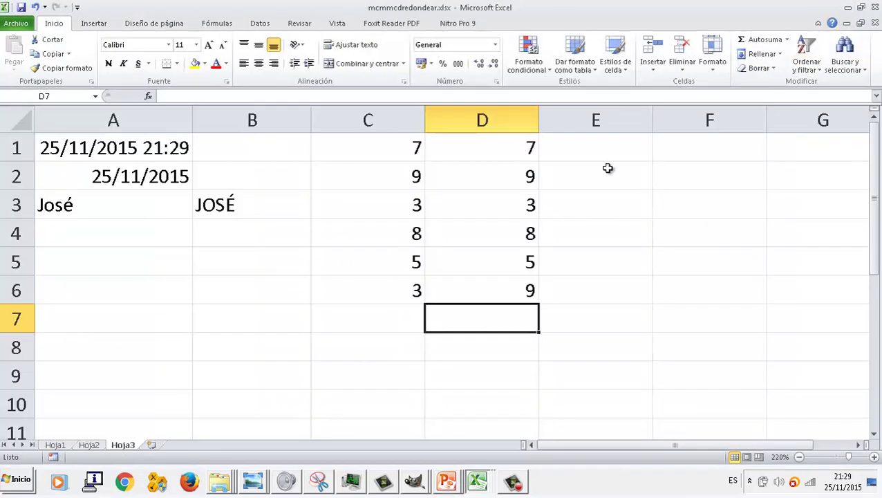
left_click(158, 354)
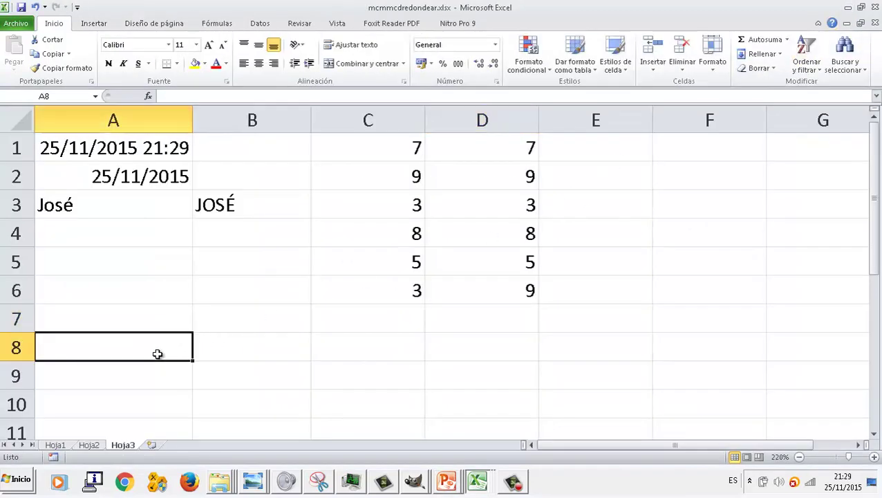
type("alejandro")
key("Tab")
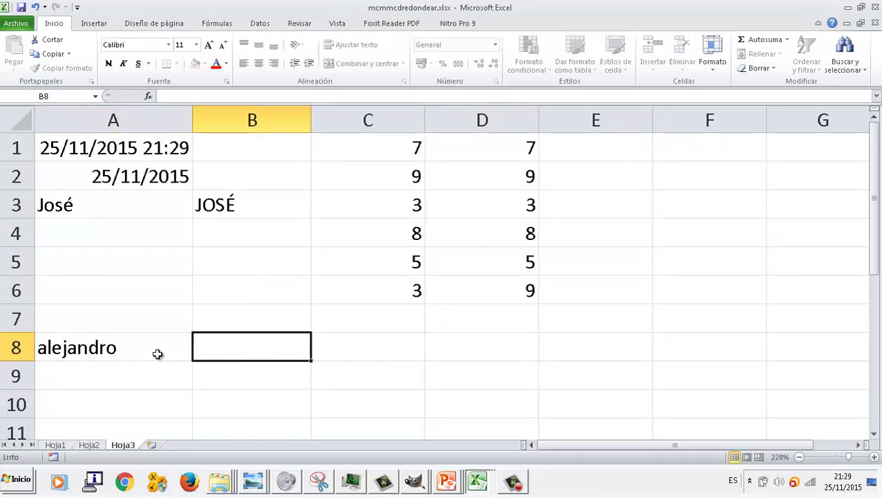
Fix B8's #¿NOMBRE? error with =NOMPROPIO(A8), then return to the Más funciones slide.
type("=nom")
key("Return")
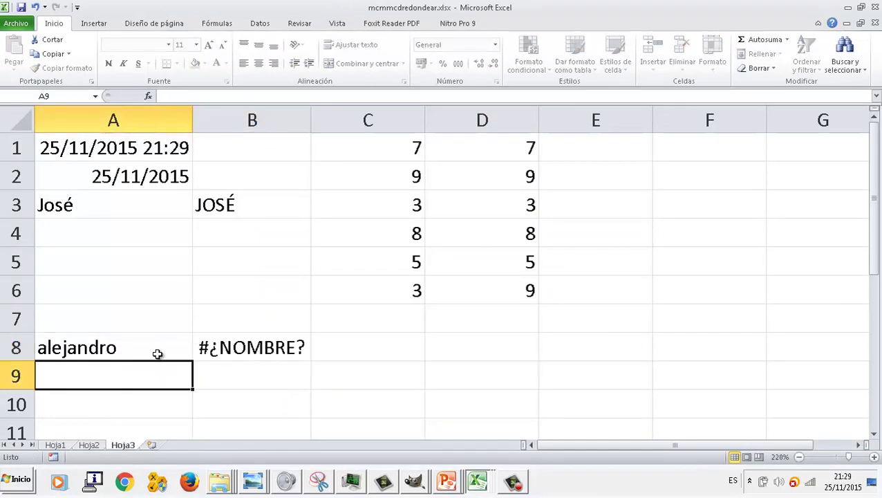
key("Up")
key("Right")
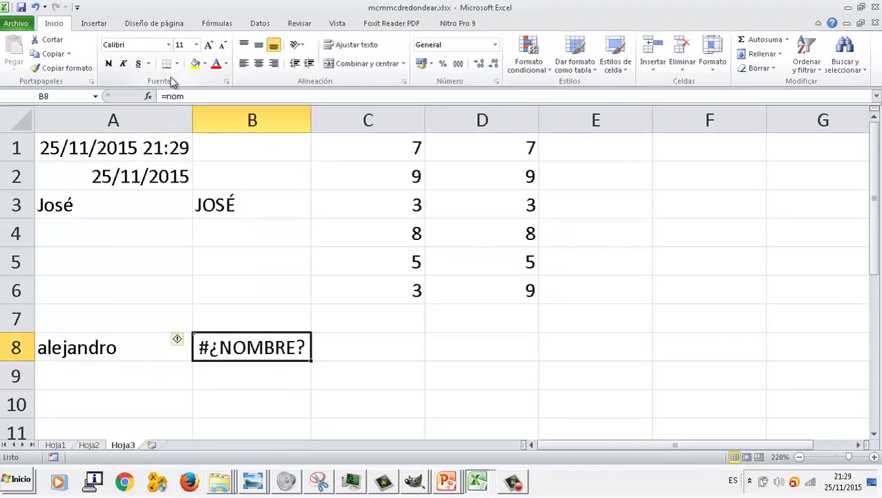
left_click(204, 95)
type("prop")
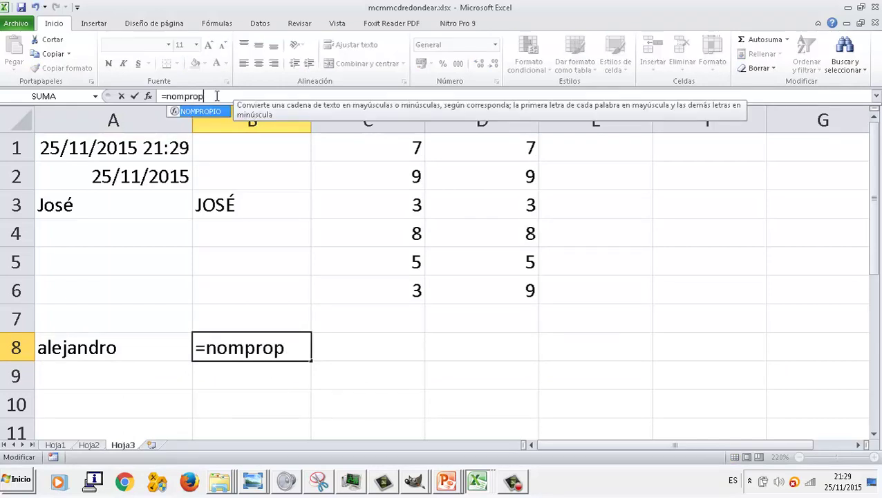
type("io(")
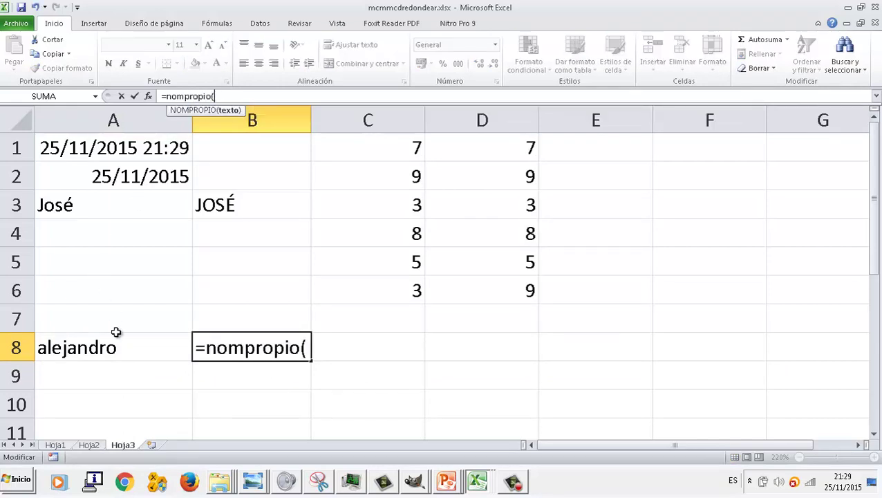
left_click(117, 346)
type(")")
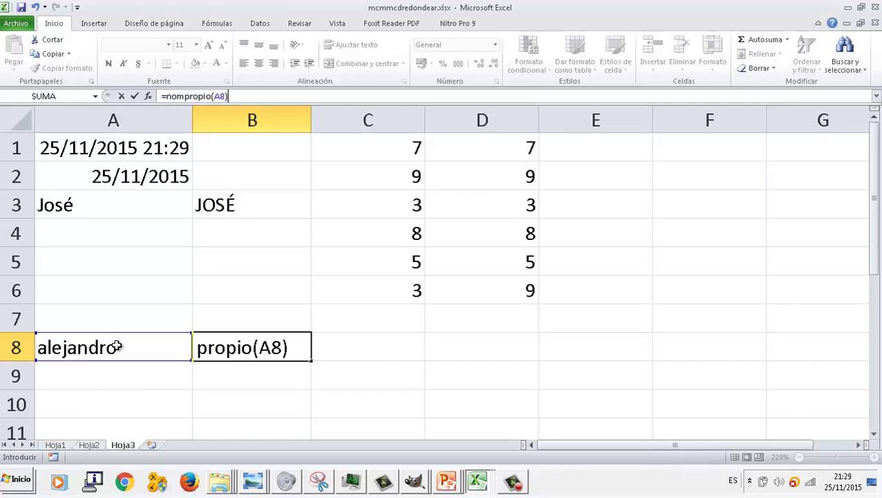
key("Return")
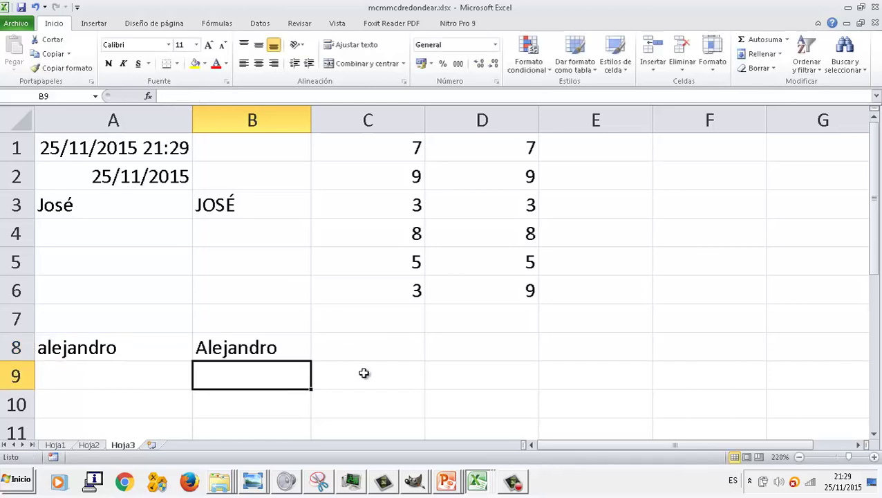
left_click(452, 482)
left_click(465, 452)
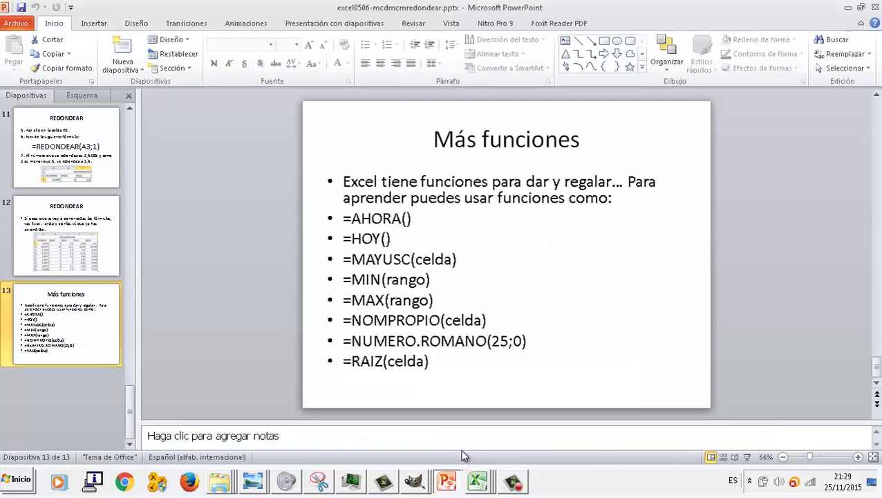
Return to the workbook and enter 25 in A9.
left_click(848, 7)
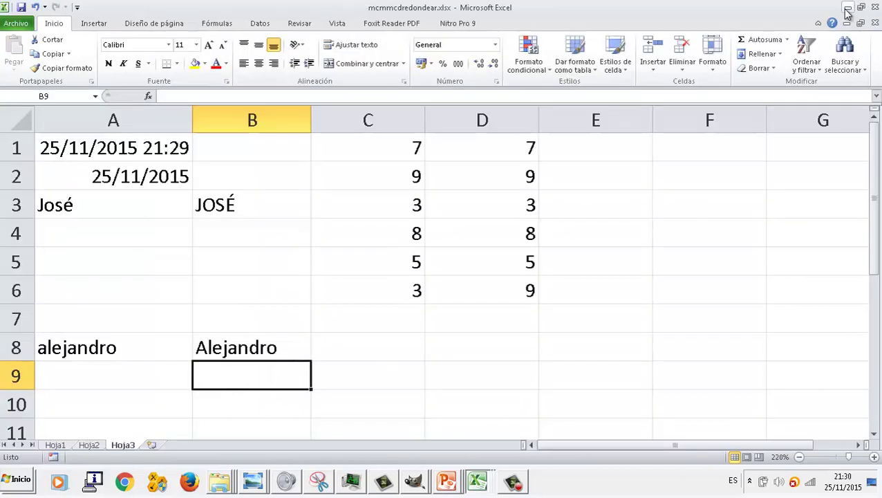
key("Left")
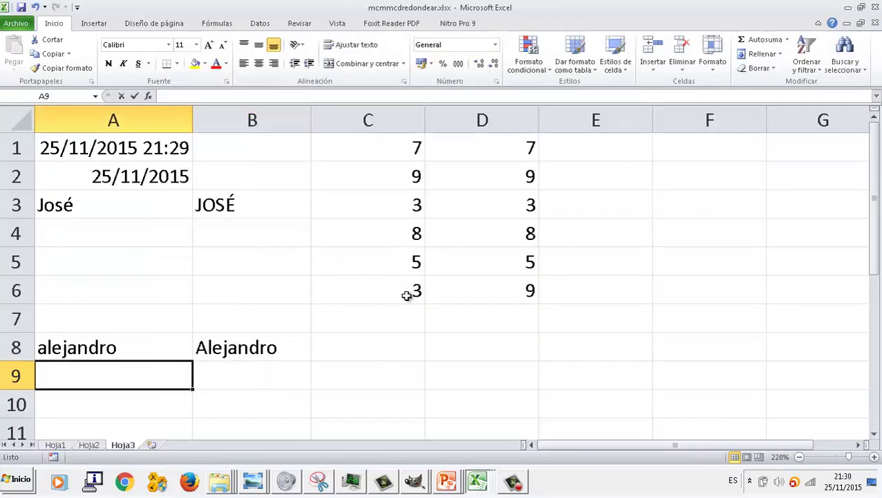
type("25")
key("Tab")
Complete B9's formula as =NUMERO.ROMANO(A9) to show XXV.
type("=")
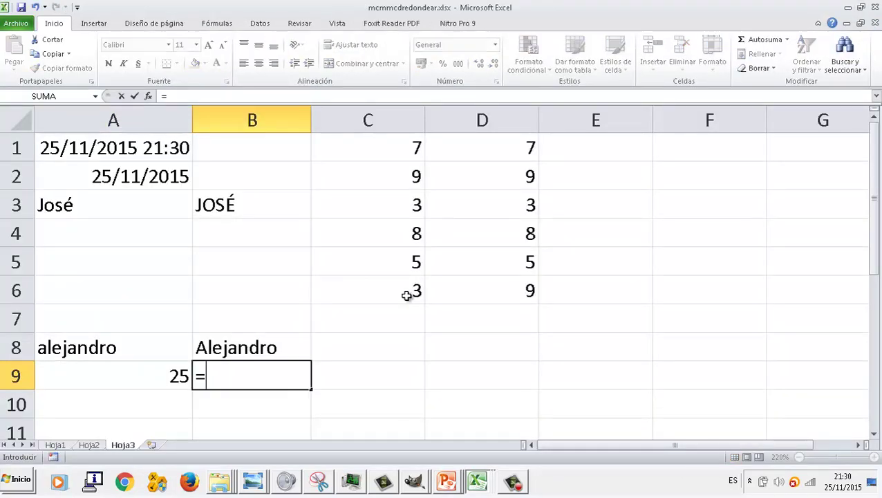
type("num")
key("Down")
key("Return")
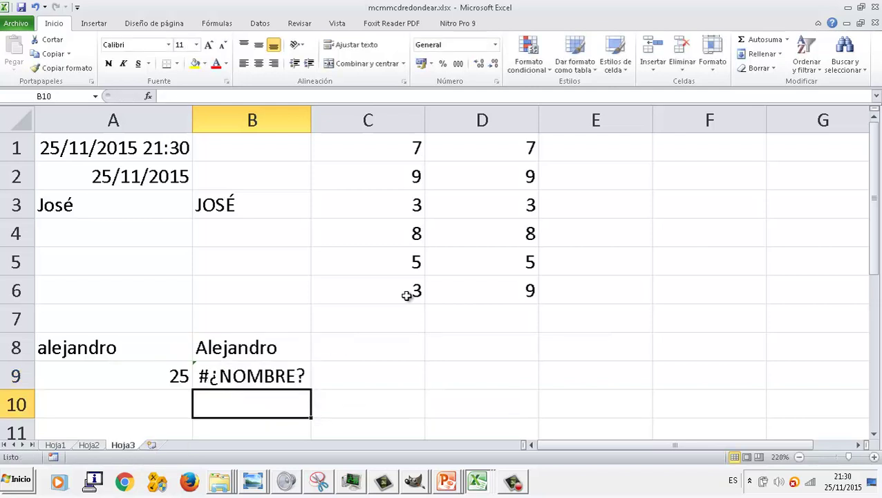
key("Up")
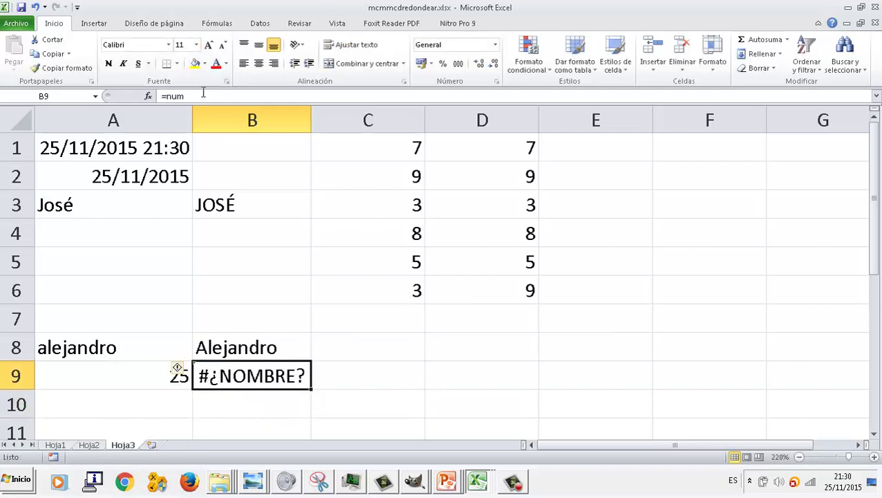
left_click(201, 97)
type("erorom")
key("BackSpace")
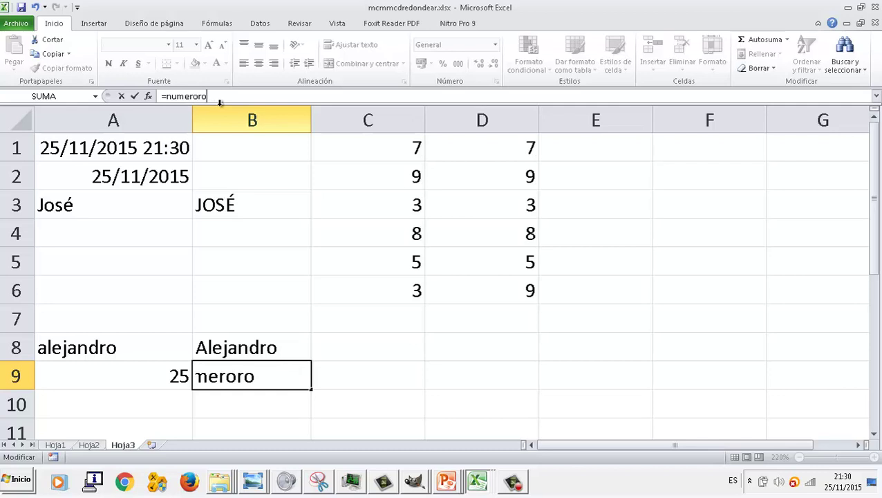
key("BackSpace")
key("BackSpace")
type("omano(")
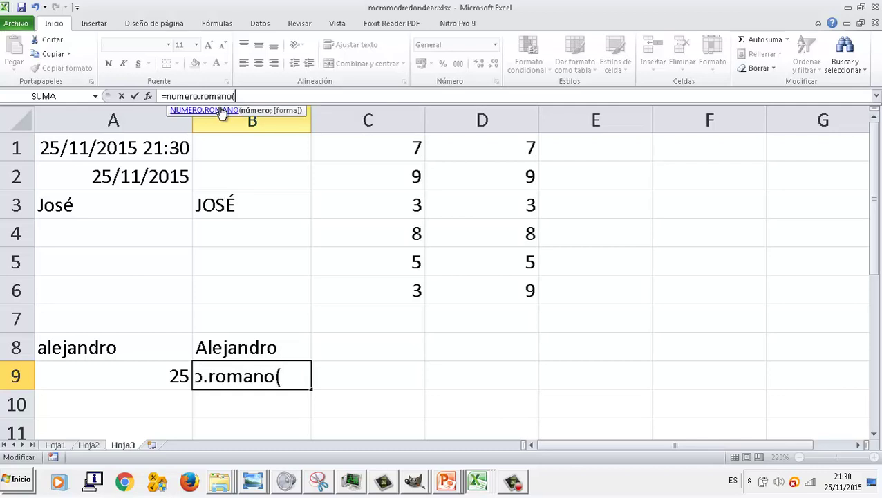
left_click(175, 377)
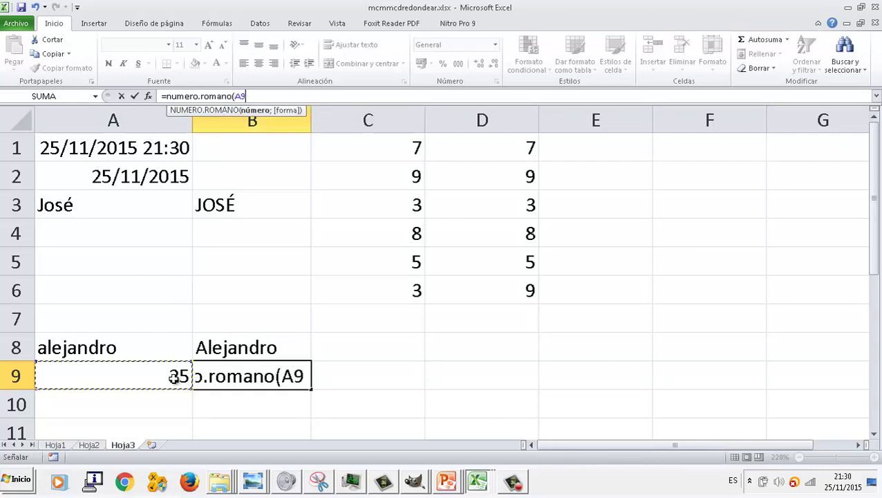
type(")")
key("Return")
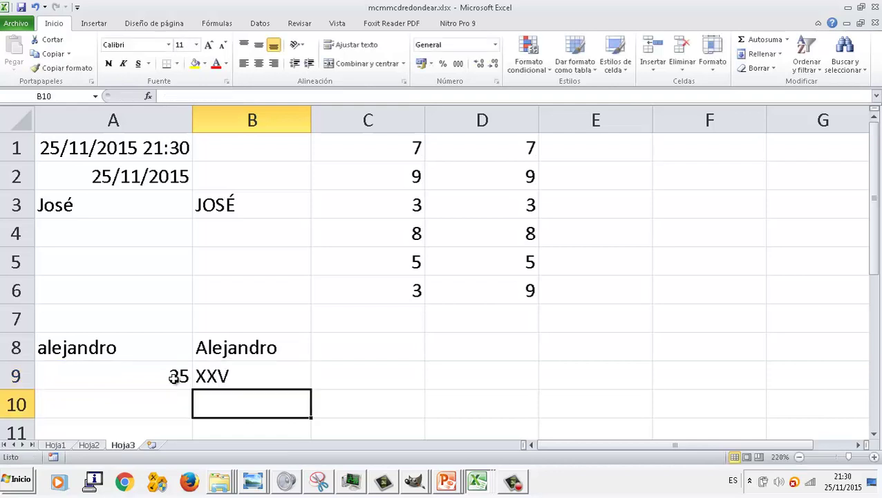
key("Up")
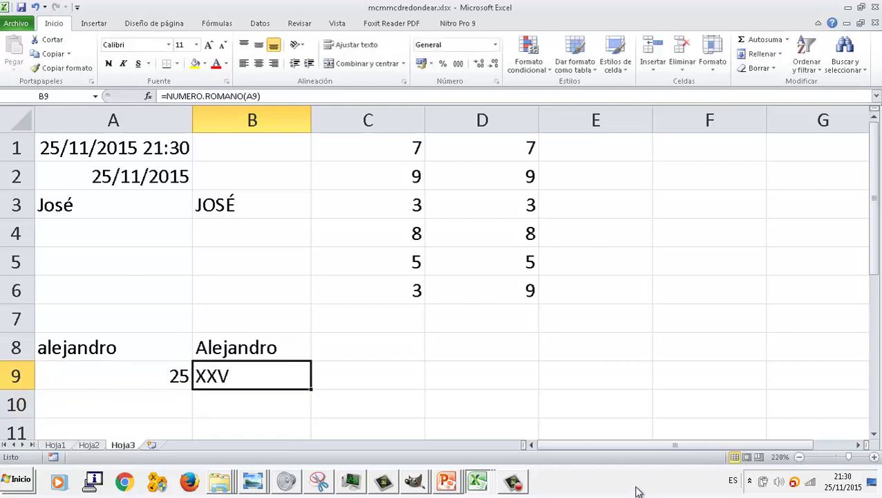
Enter 9 in A10 and =RAIZ(A10) in B10, returning 3.
left_click(455, 484)
left_click(147, 405)
key("F2")
left_click(146, 405)
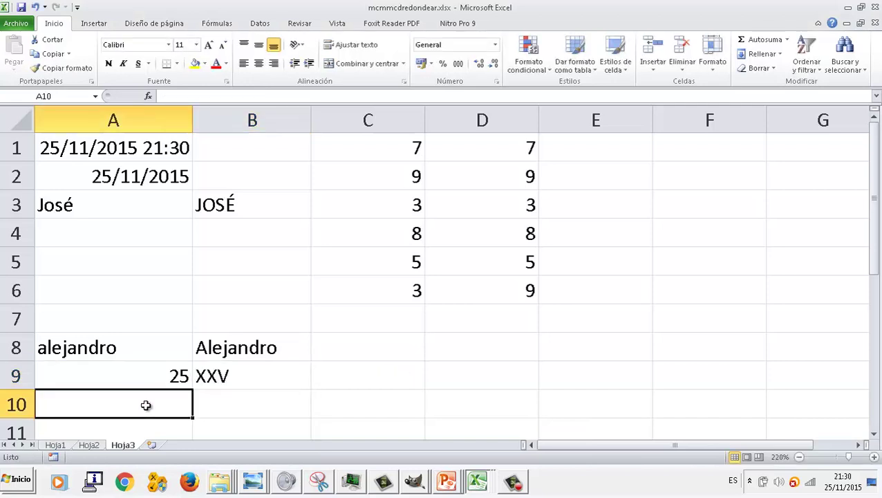
type("9")
key("Tab")
type("=r")
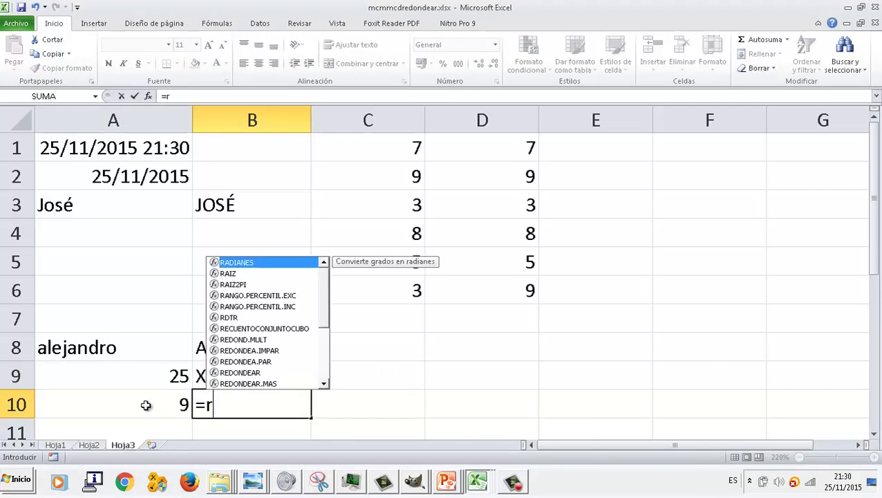
type("aiz(")
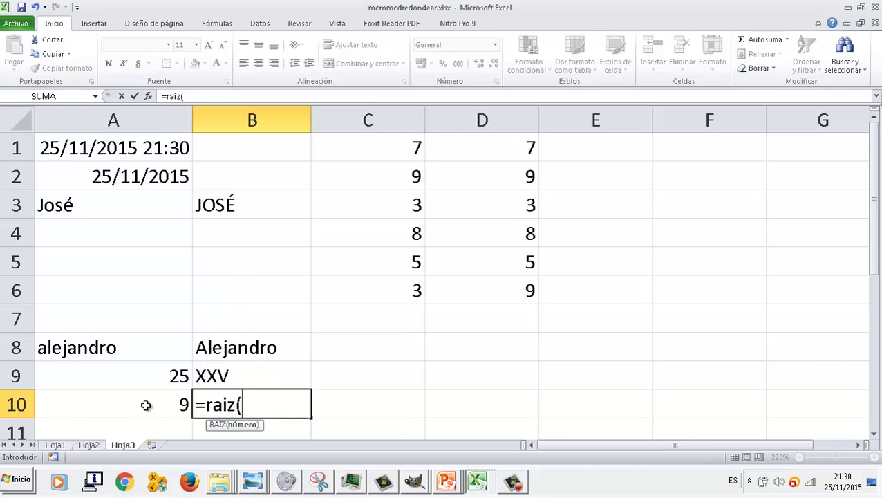
left_click(146, 405)
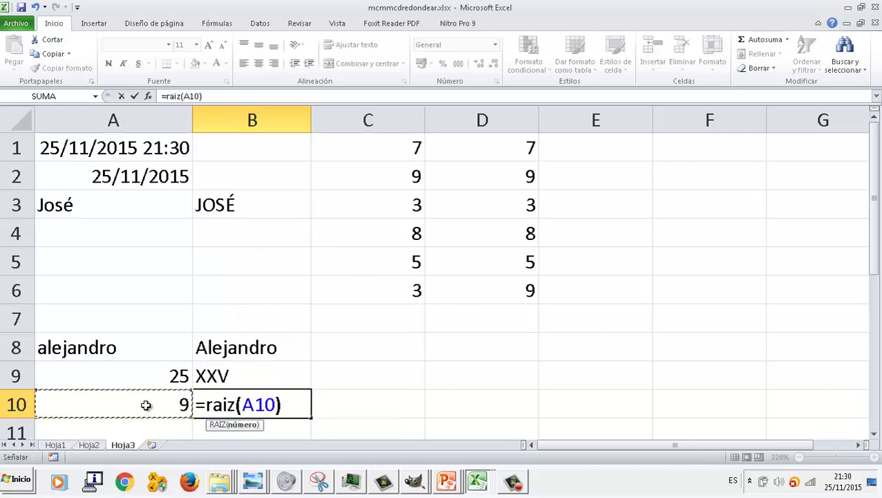
key("Return")
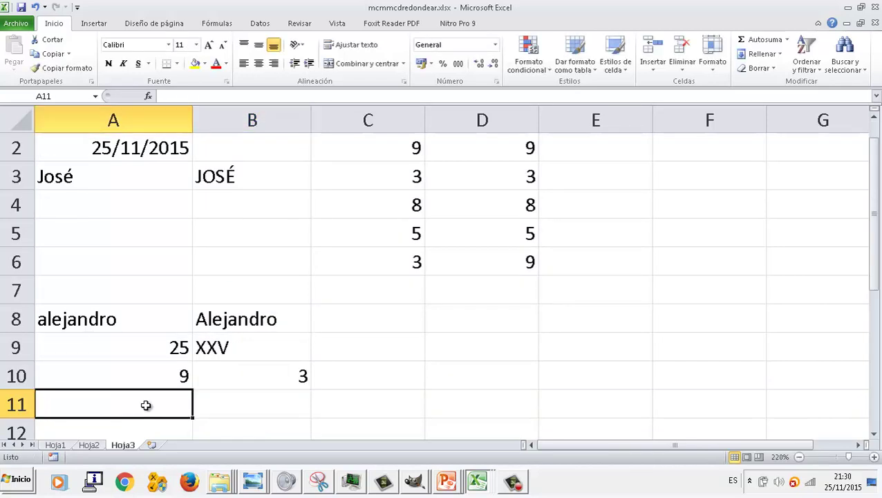
type("=pi")
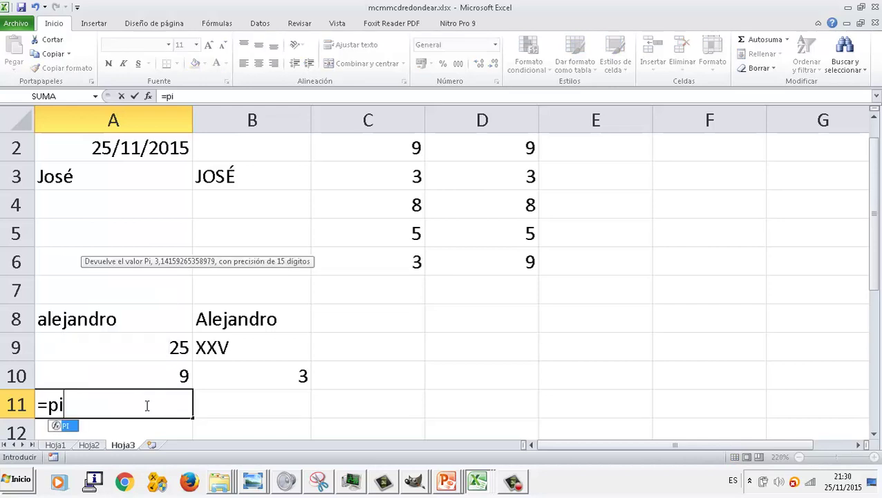
type("()")
key("Return")
key("Up")
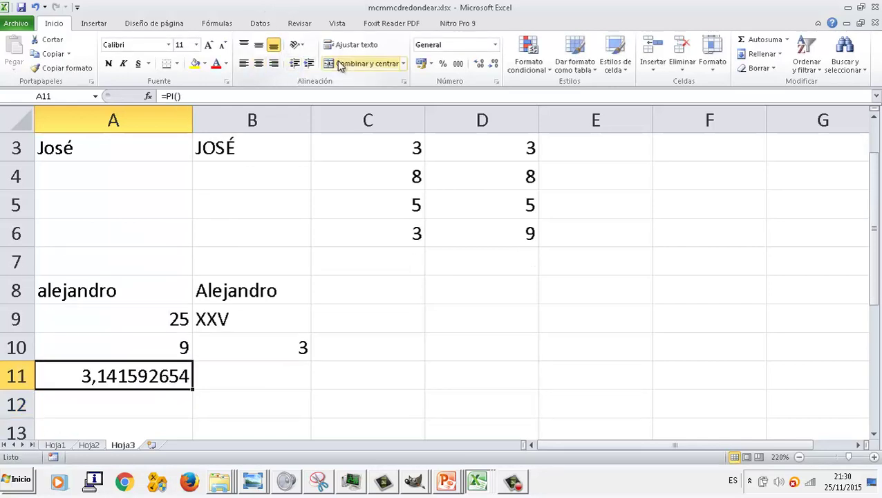
left_click(479, 64)
left_click(480, 63)
left_click(480, 64)
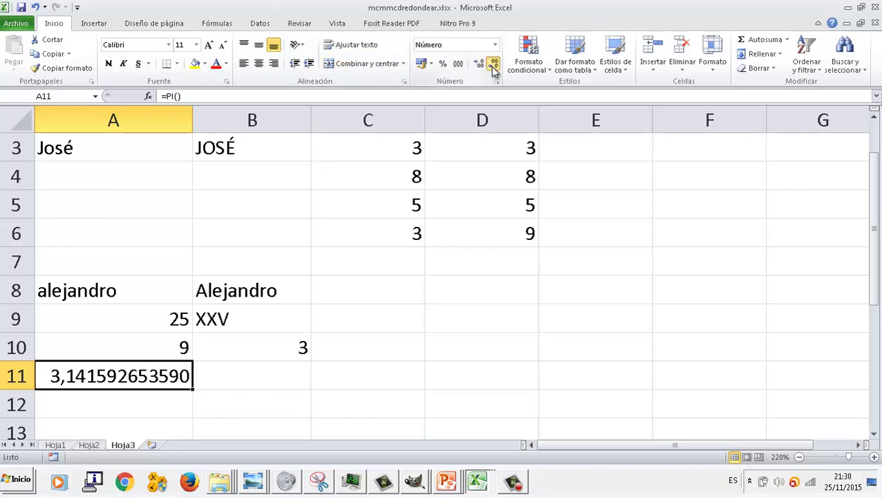
left_click(494, 64)
left_click(494, 63)
left_click(493, 63)
double_click(494, 63)
left_click(494, 64)
left_click(479, 63)
left_click(480, 63)
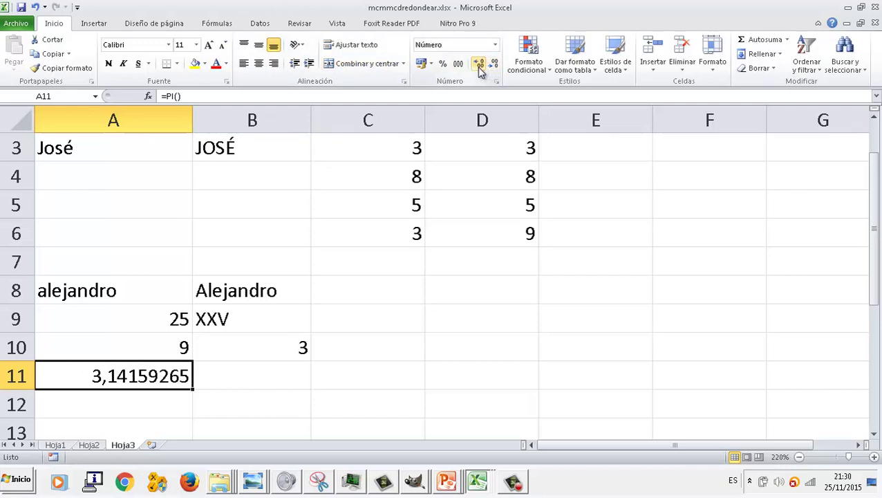
left_click(479, 64)
left_click(479, 64)
left_click(479, 66)
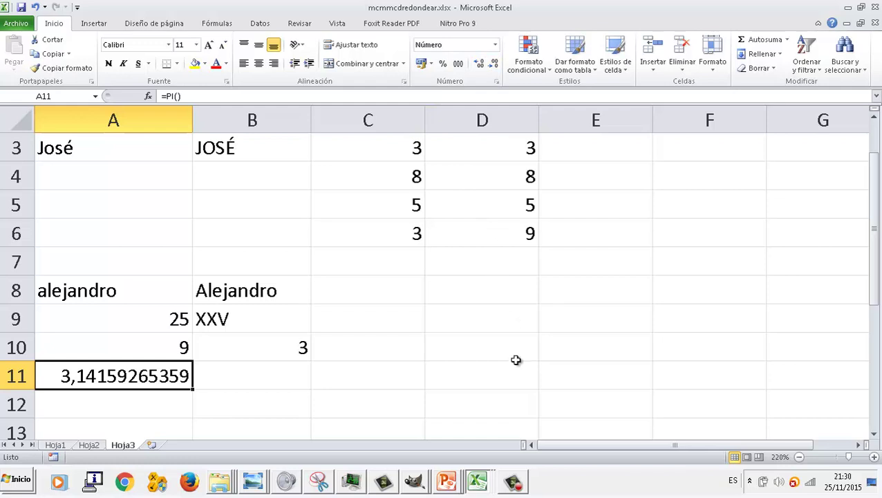
left_click(515, 481)
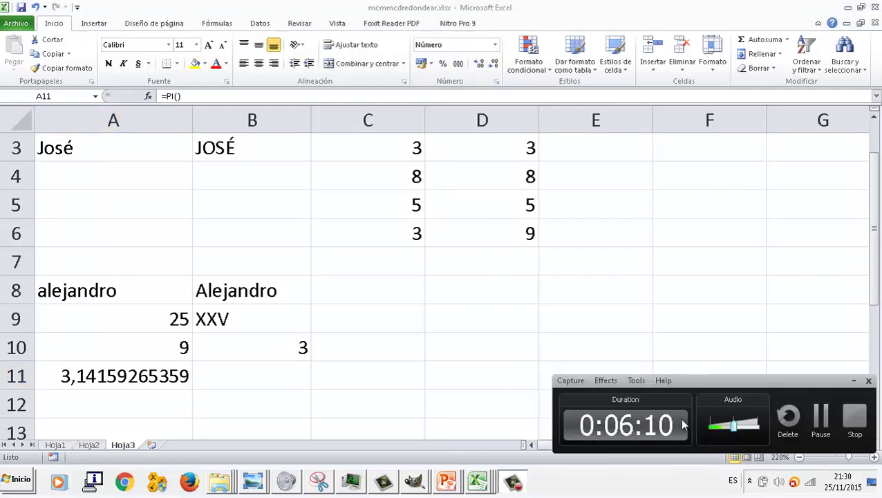